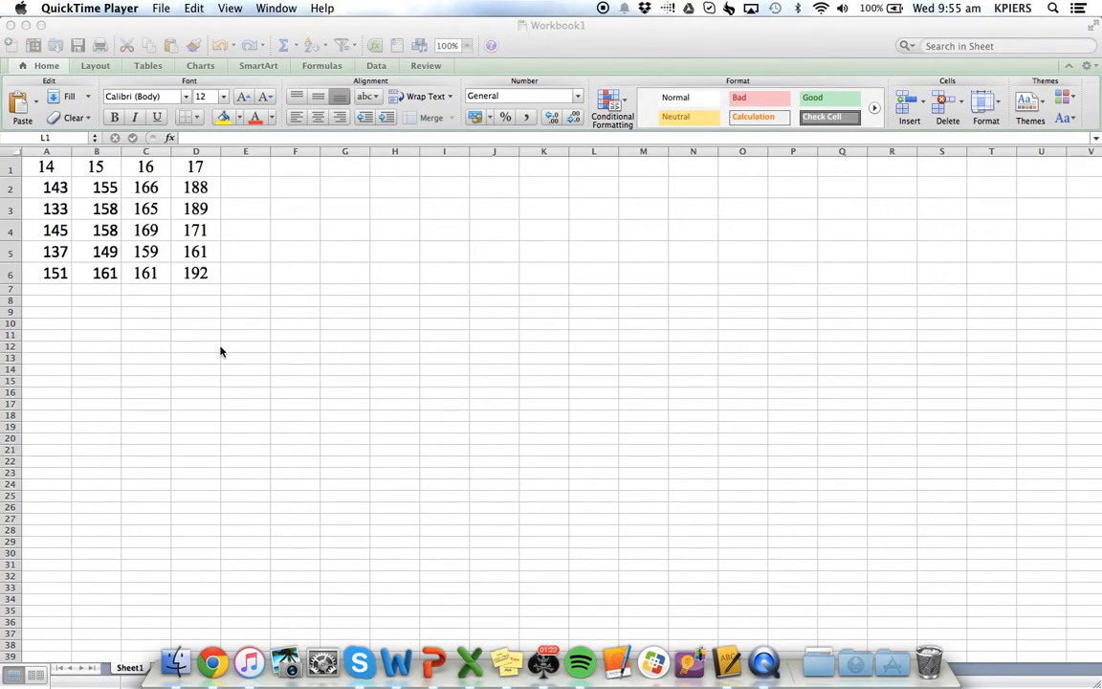
Enter a formula in cell A7 that averages the values in A2:A6
left_click(52, 290)
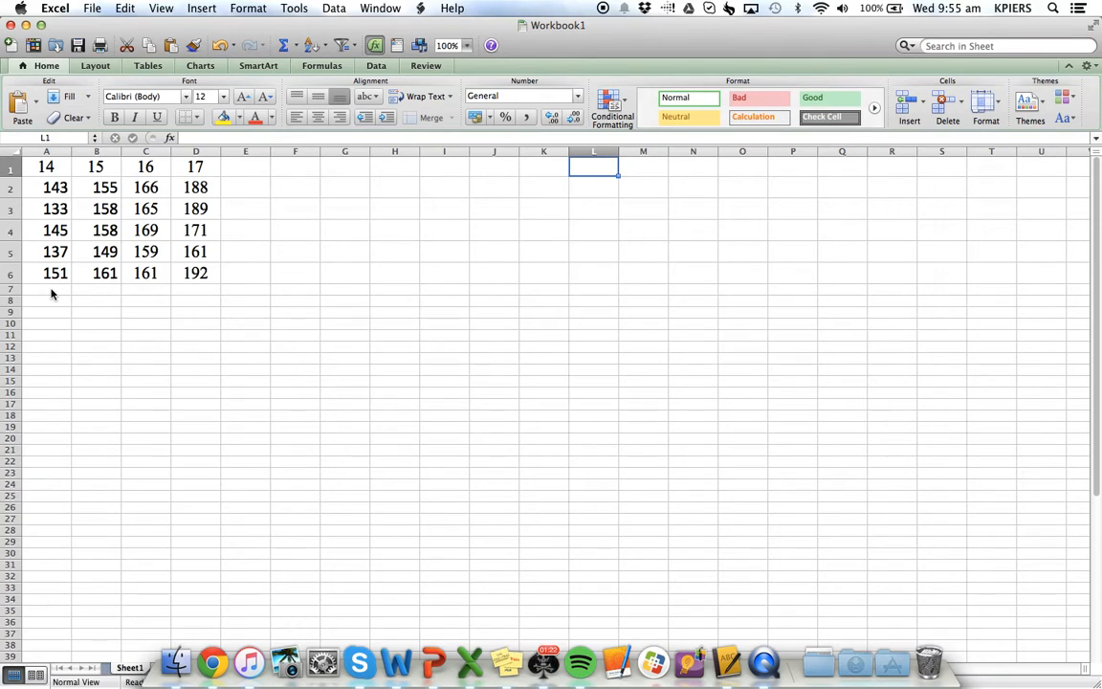
left_click(52, 292)
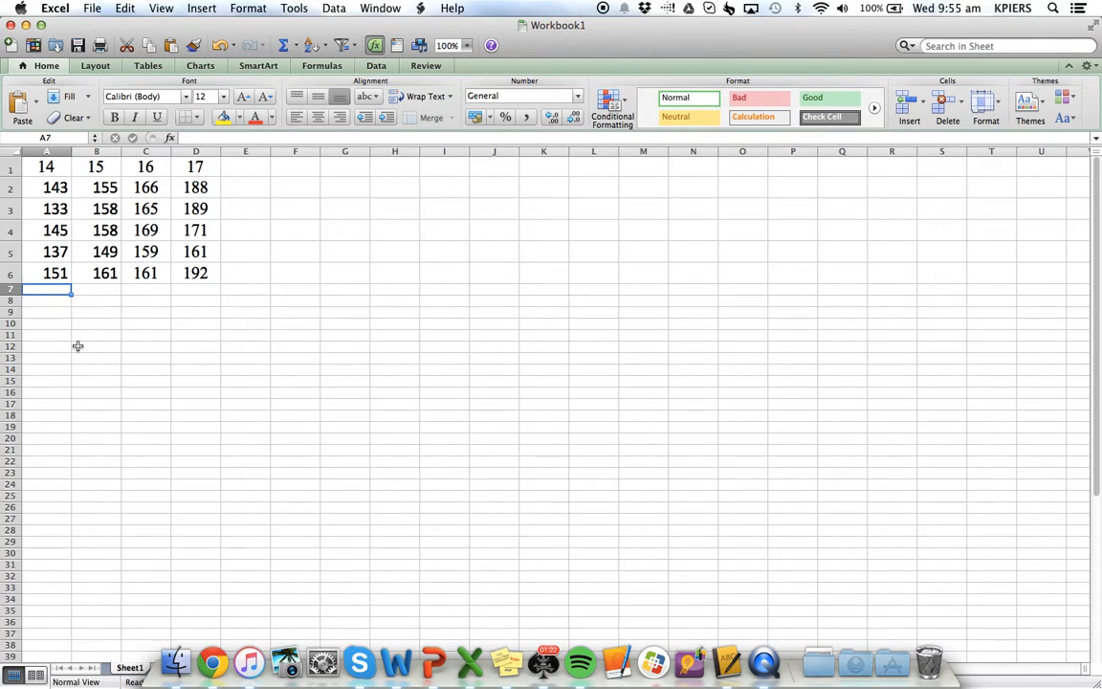
type("=")
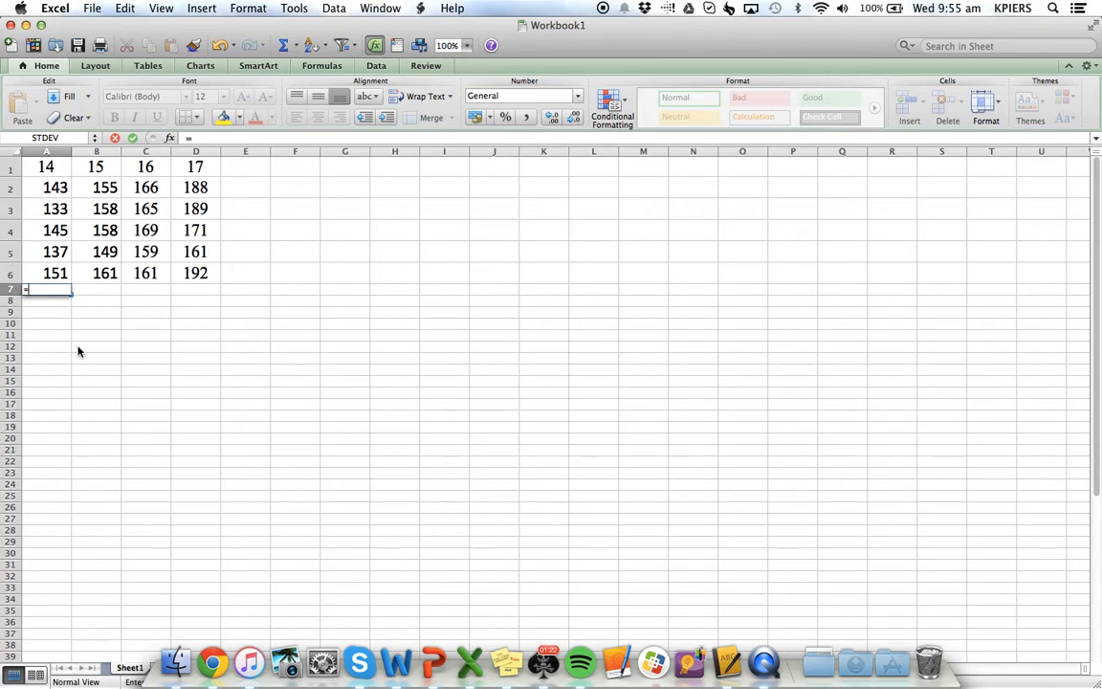
type("average")
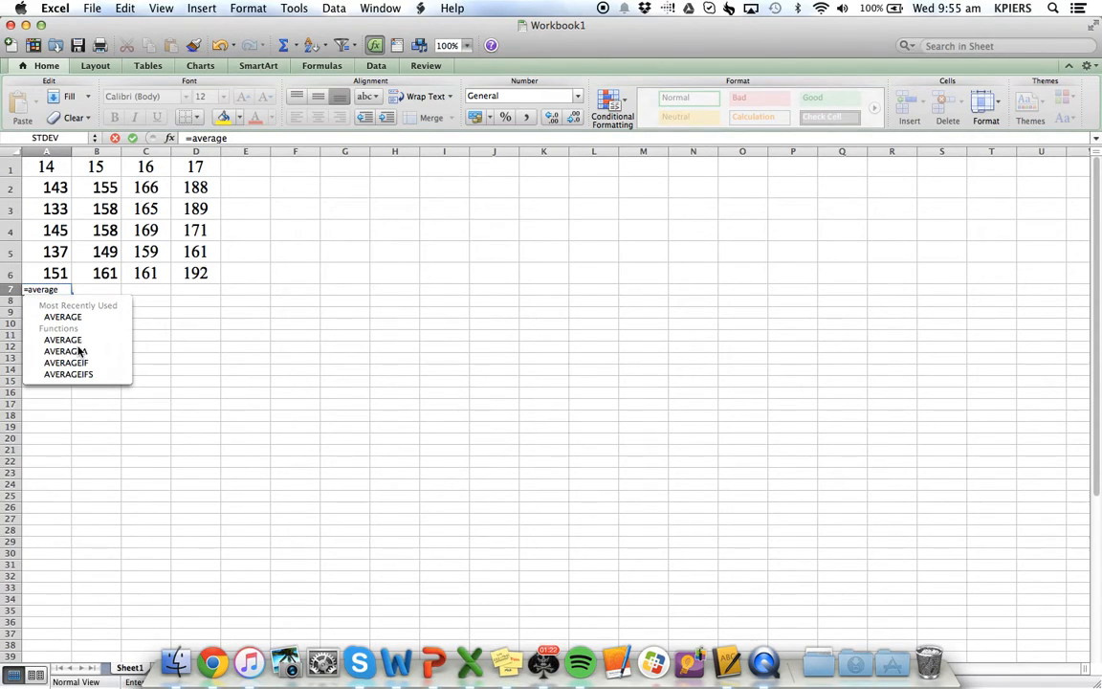
type("(")
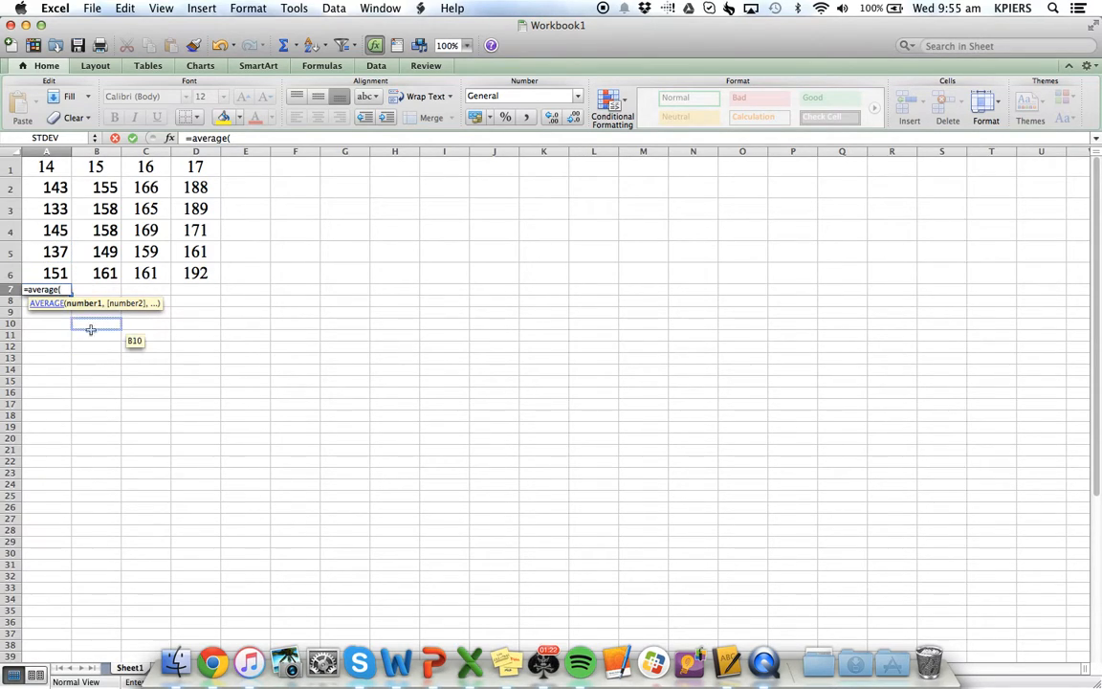
left_click_drag(49, 187, 57, 278)
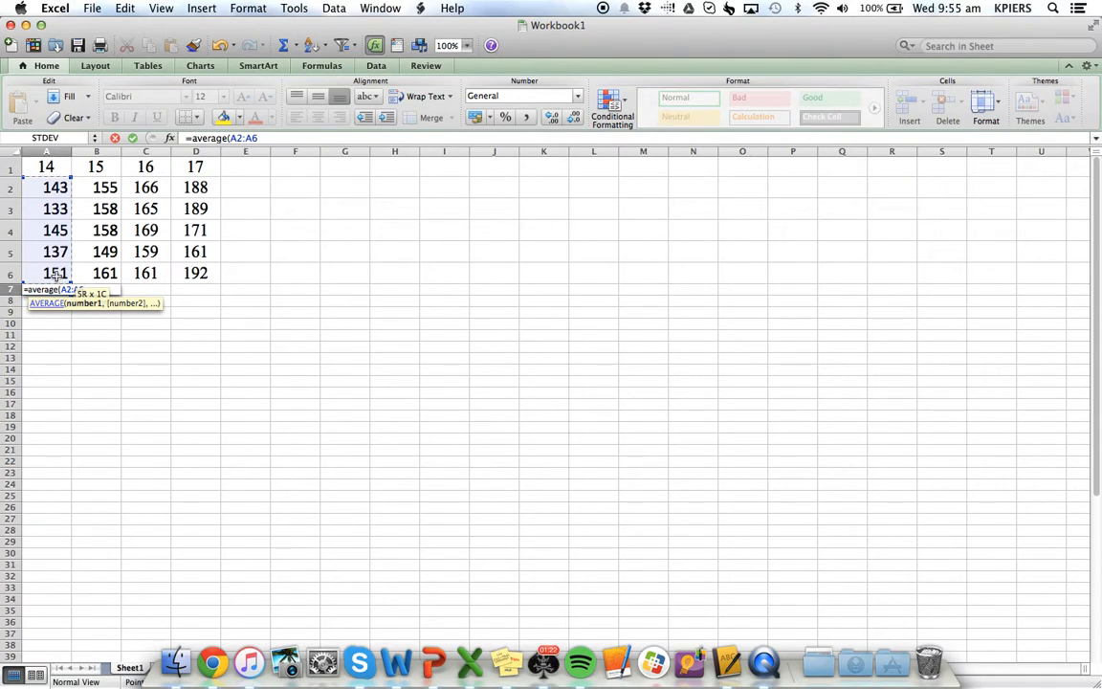
key("Return")
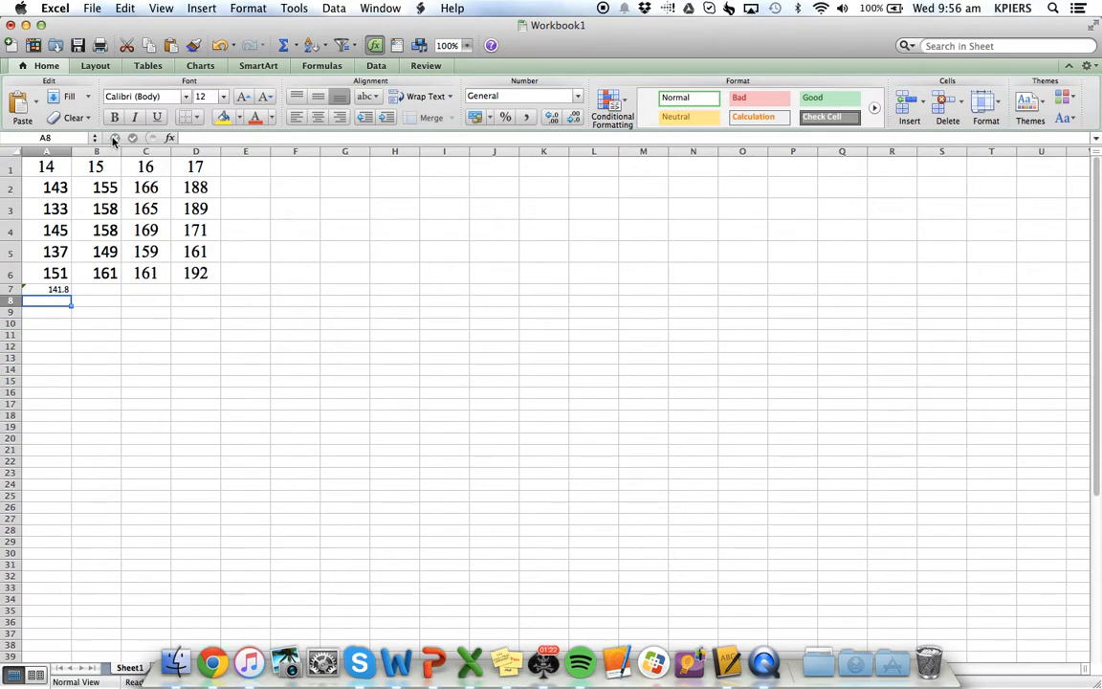
Fill the average formula from A7 across to D7
left_click(182, 289)
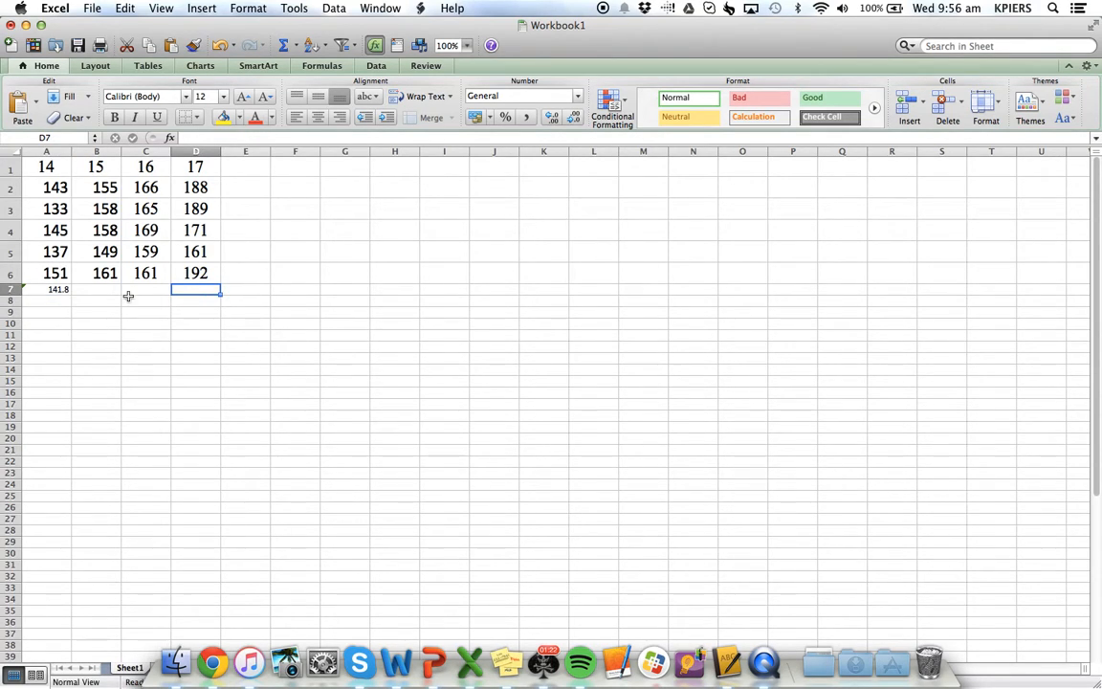
left_click(58, 289)
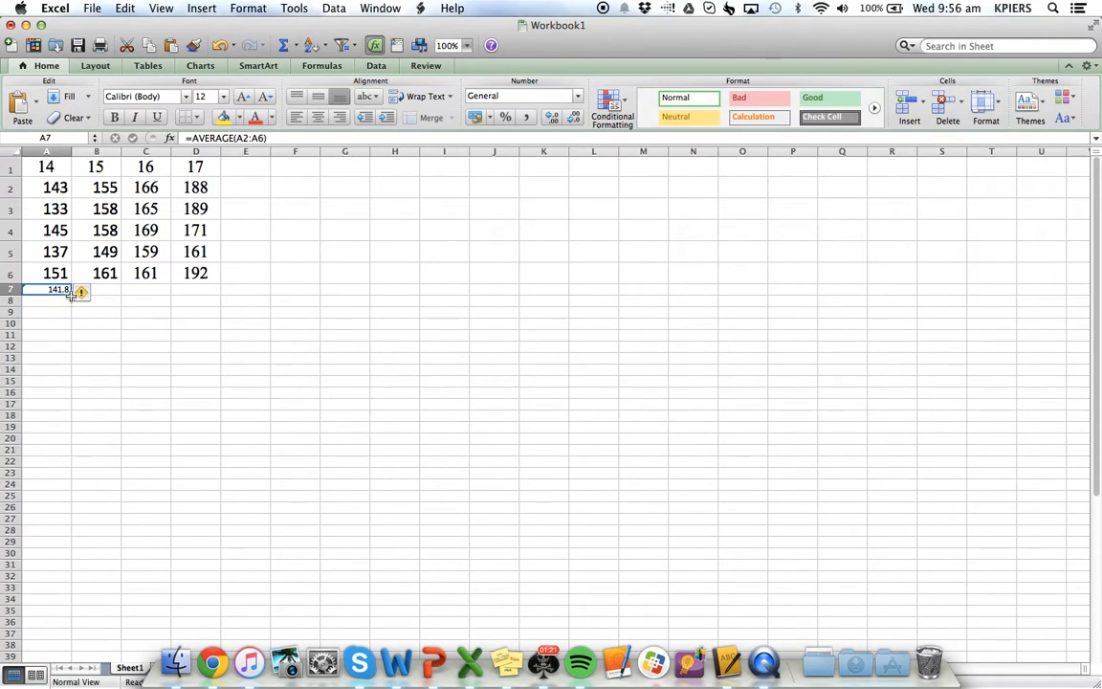
left_click_drag(70, 292, 206, 293)
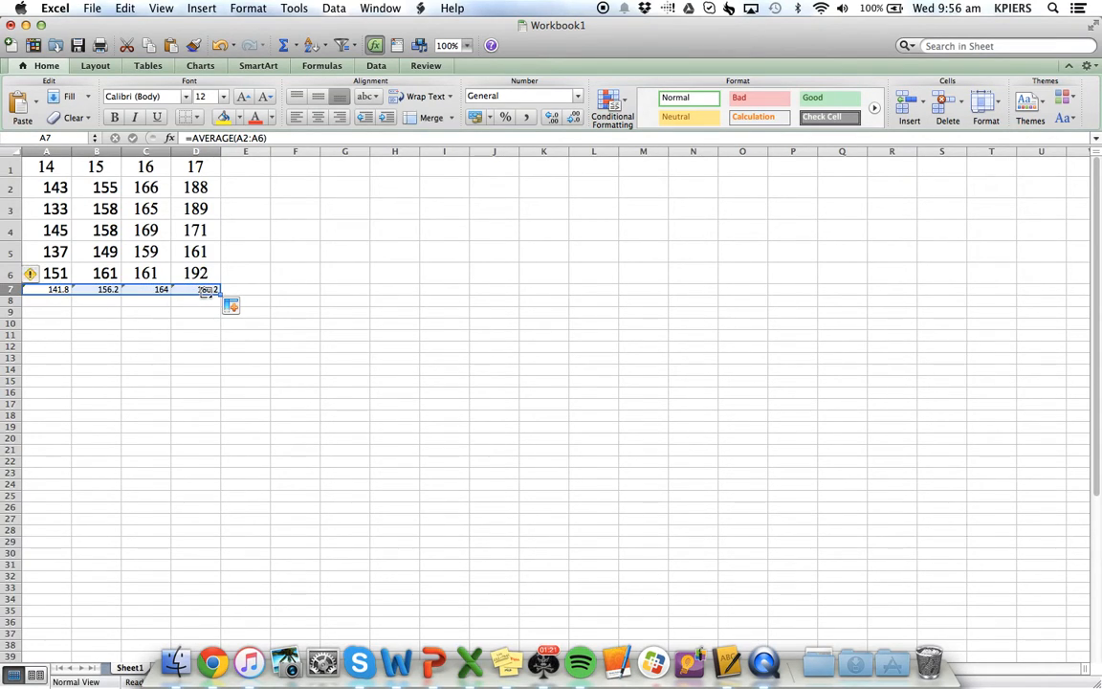
left_click(182, 344)
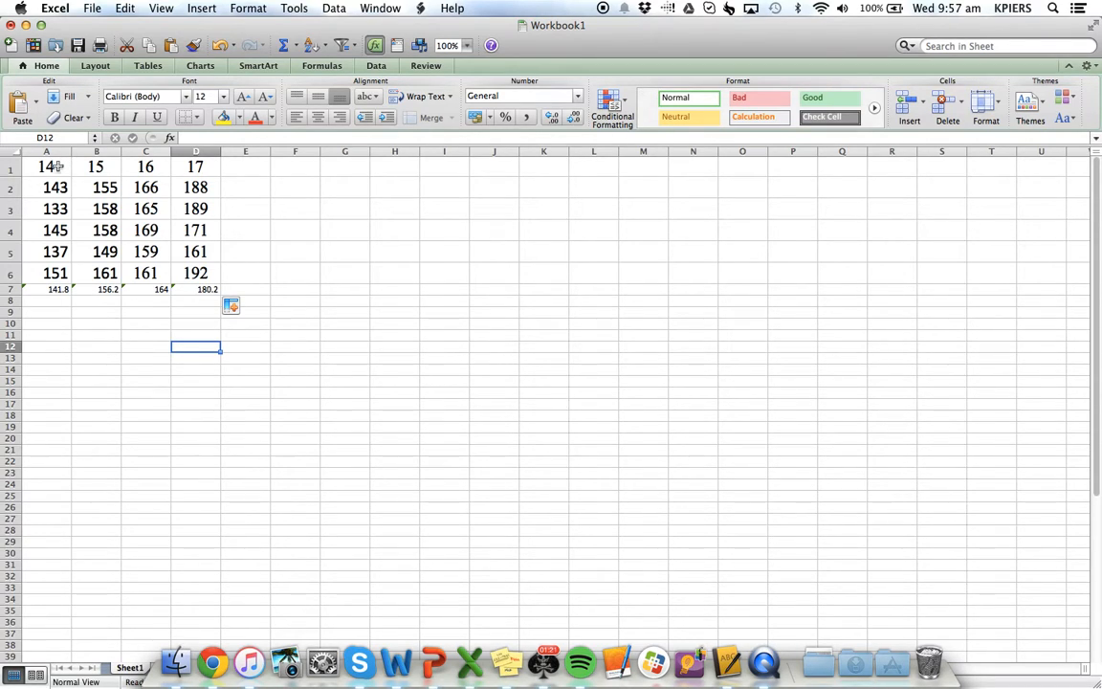
Insert a Marked Scatter chart of the averages in A7:D7 against A1:D1 and move it up near the data
left_click_drag(46, 167, 192, 168)
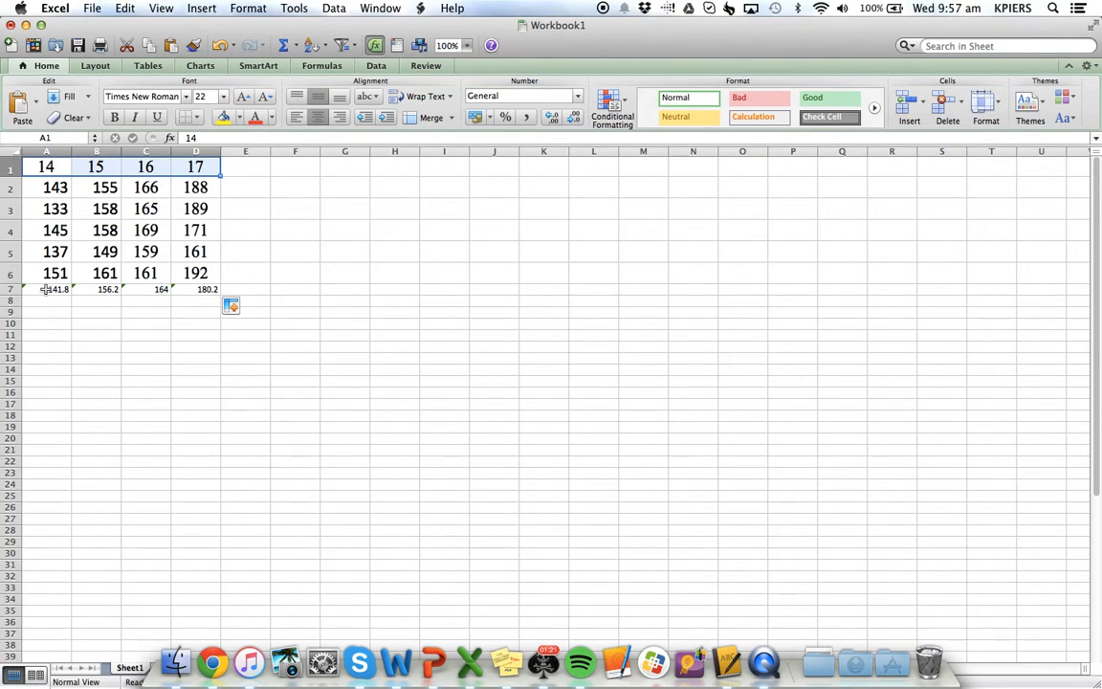
left_click_drag(45, 289, 187, 288)
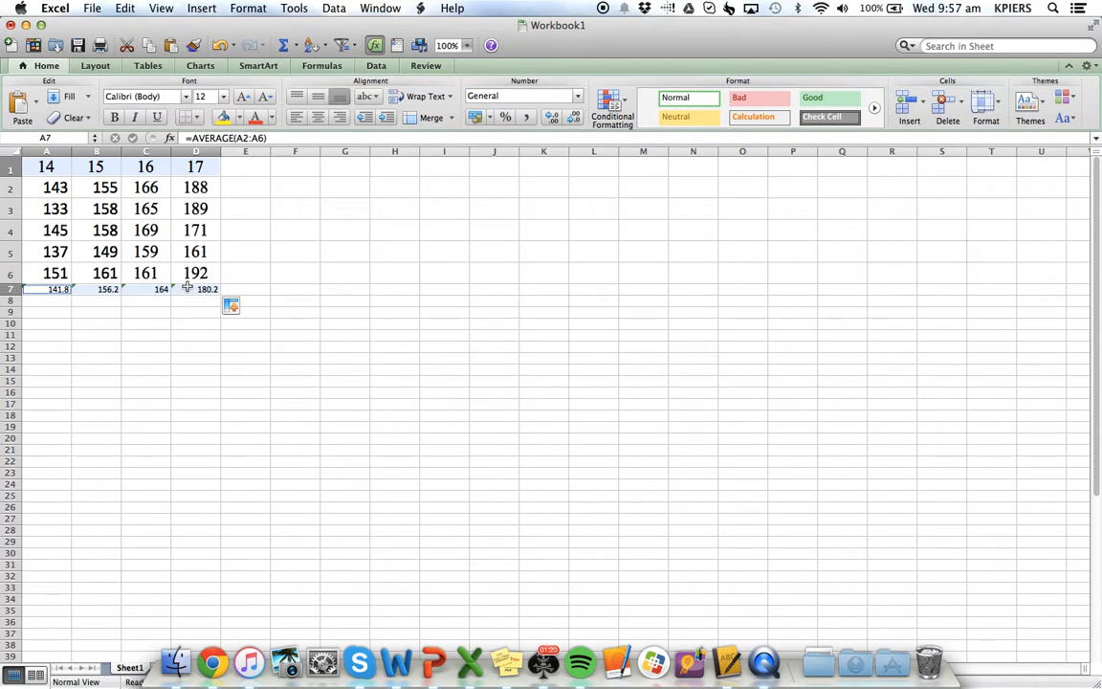
left_click(199, 65)
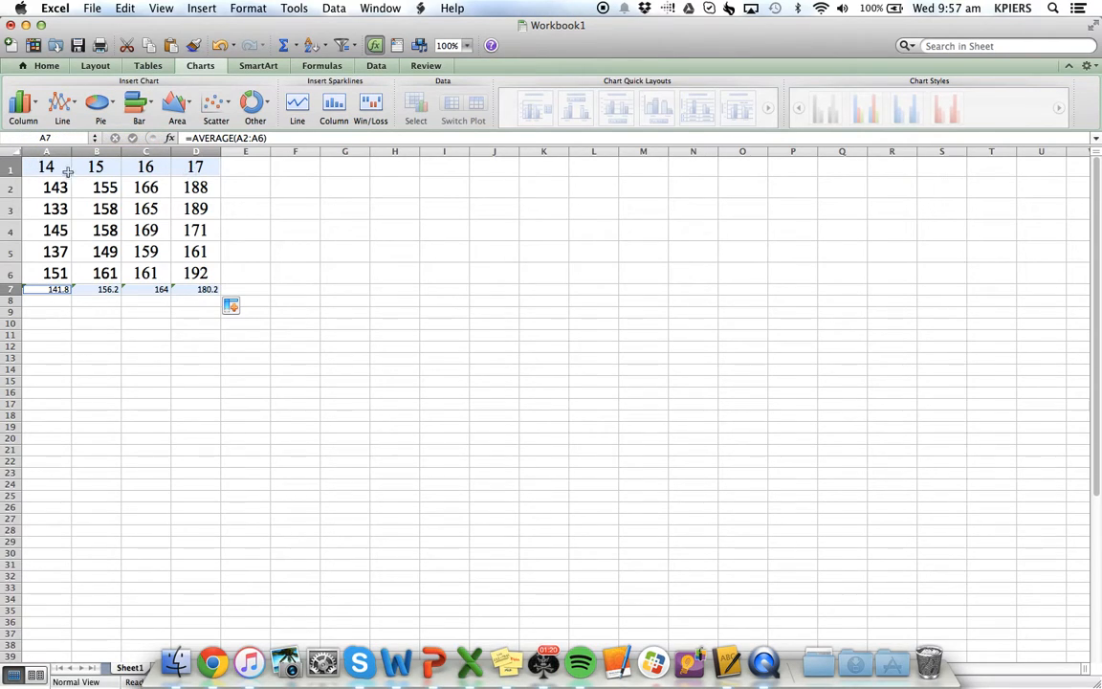
left_click(228, 108)
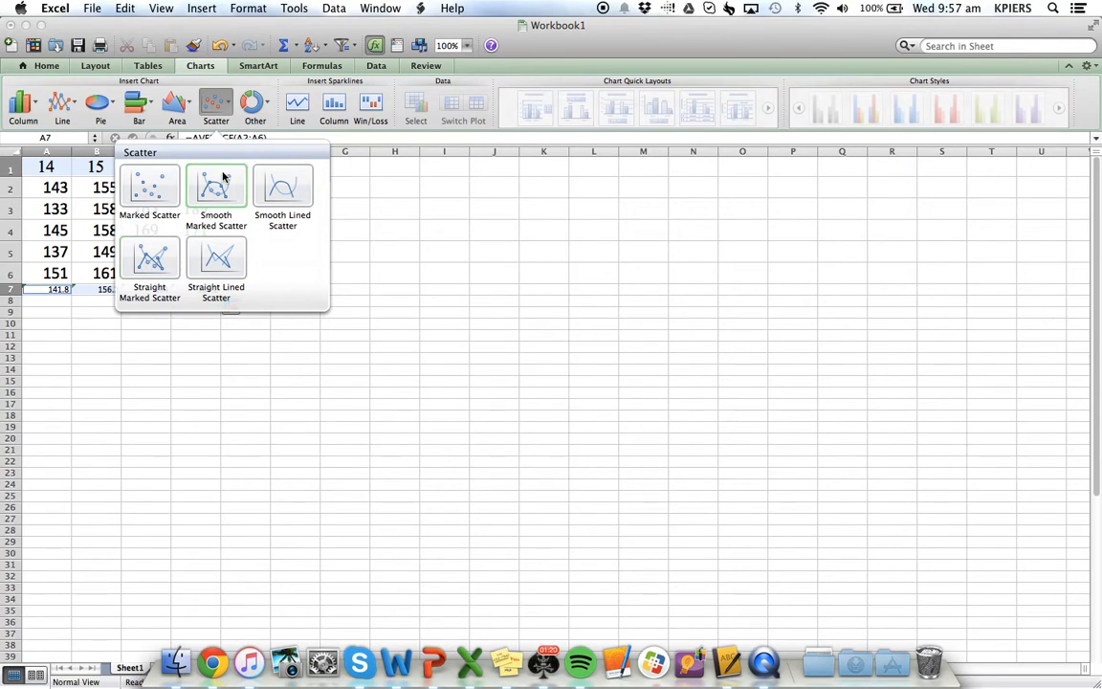
left_click(151, 191)
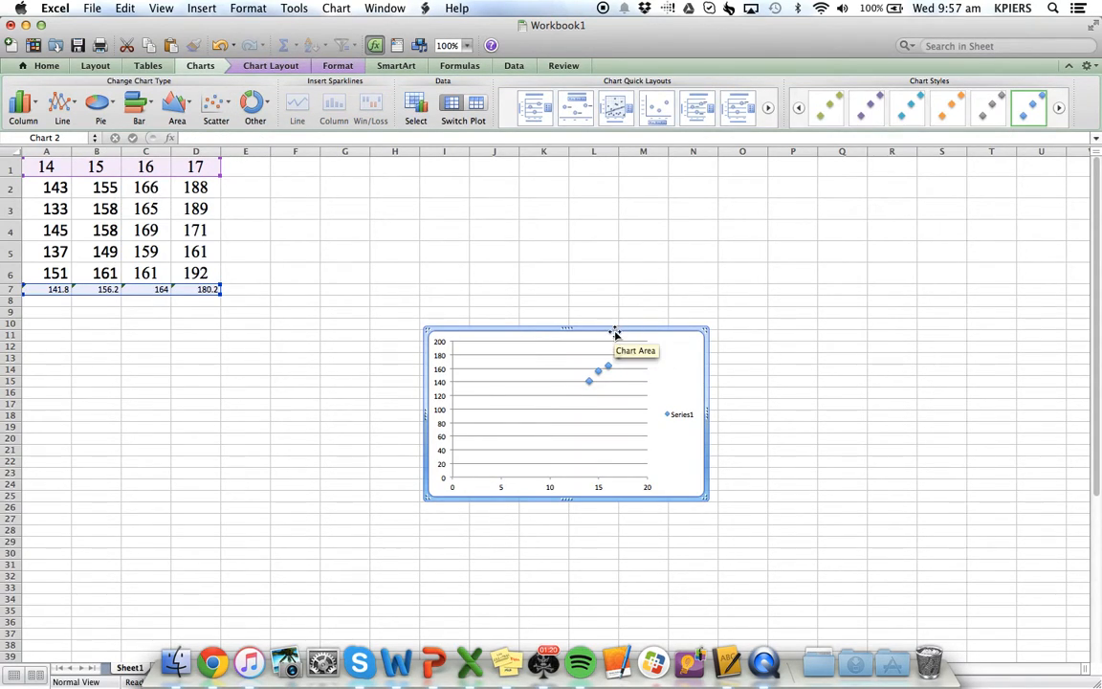
left_click_drag(614, 330, 537, 203)
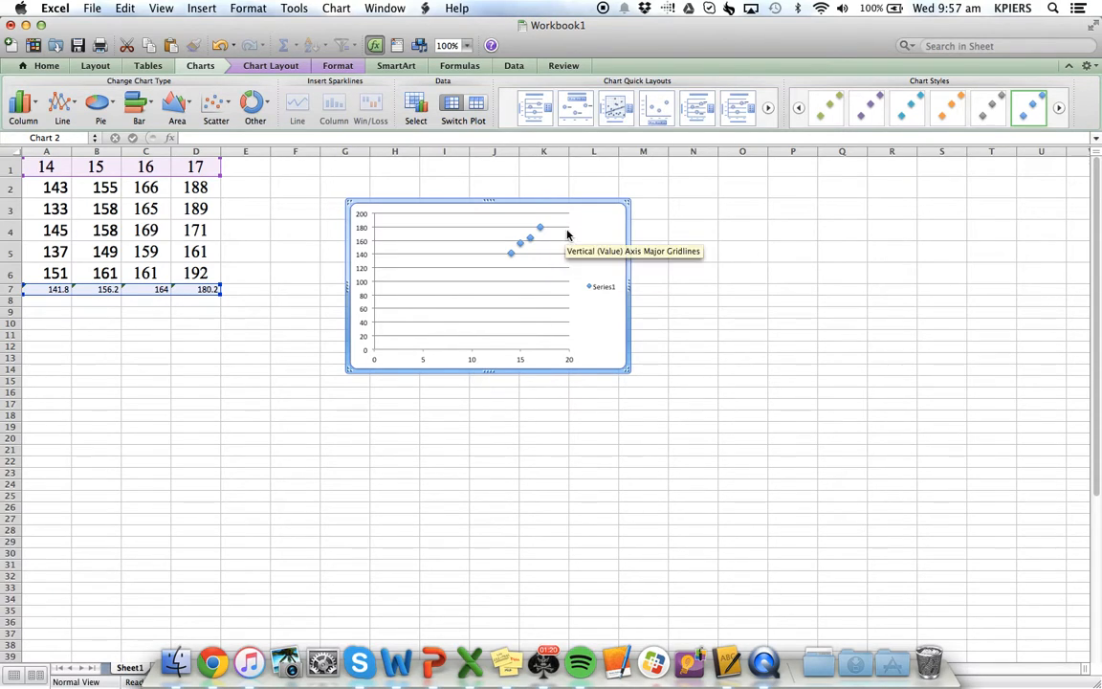
Set the minimum of the chart's horizontal axis scale to 13
left_click(425, 362)
double_click(425, 363)
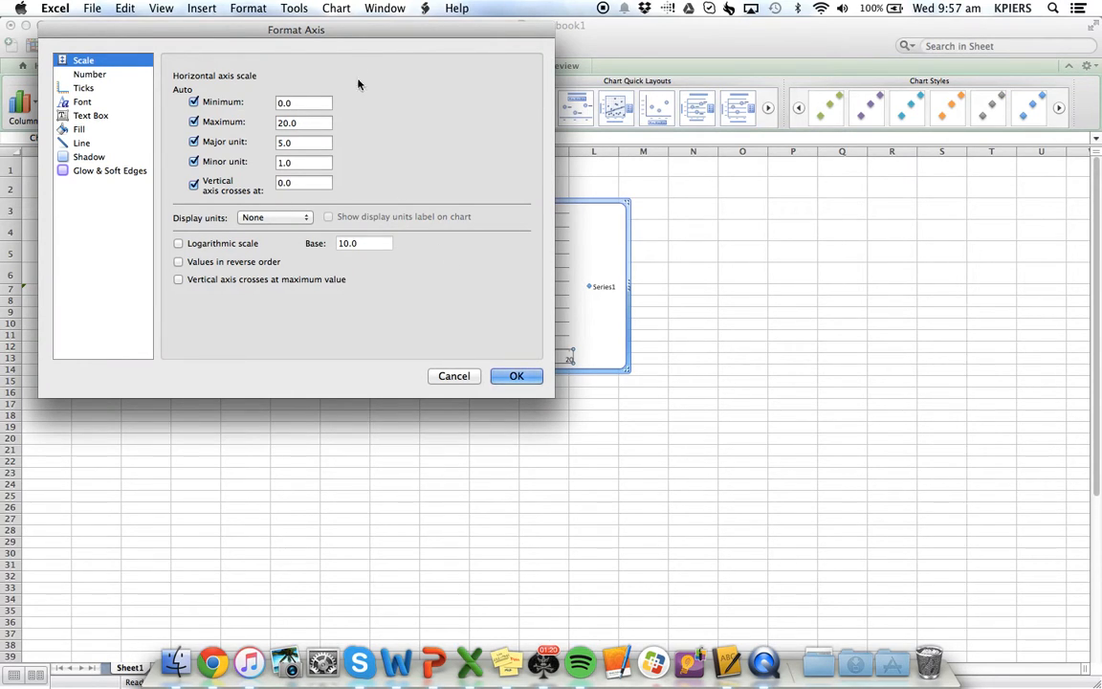
left_click_drag(379, 35, 930, 182)
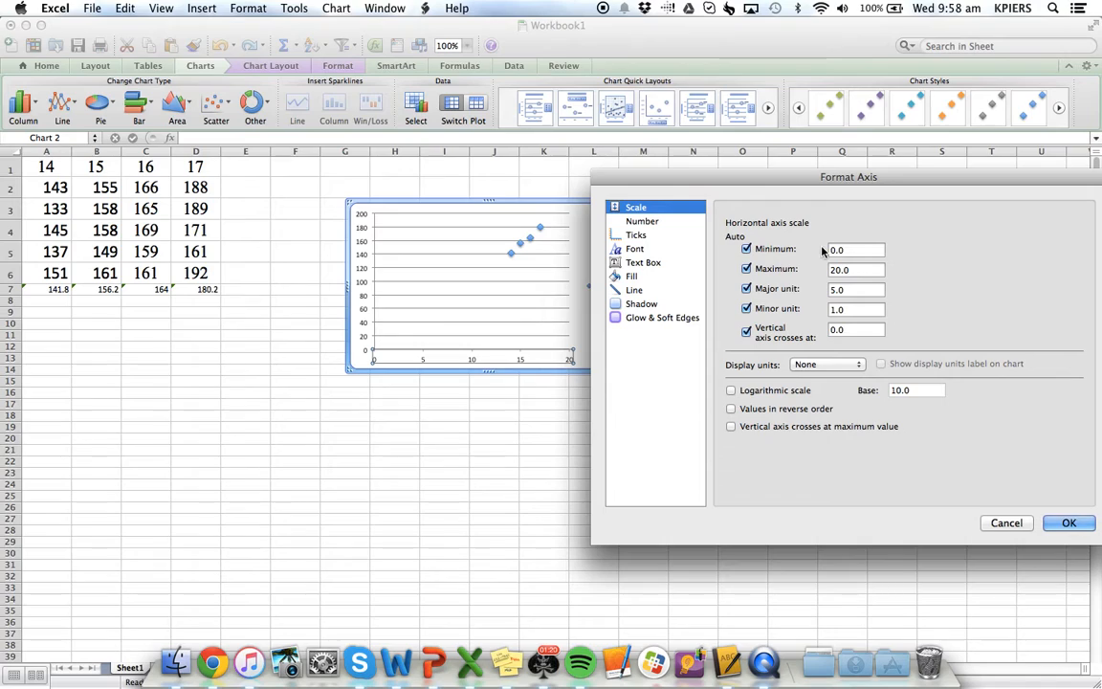
left_click_drag(859, 250, 828, 251)
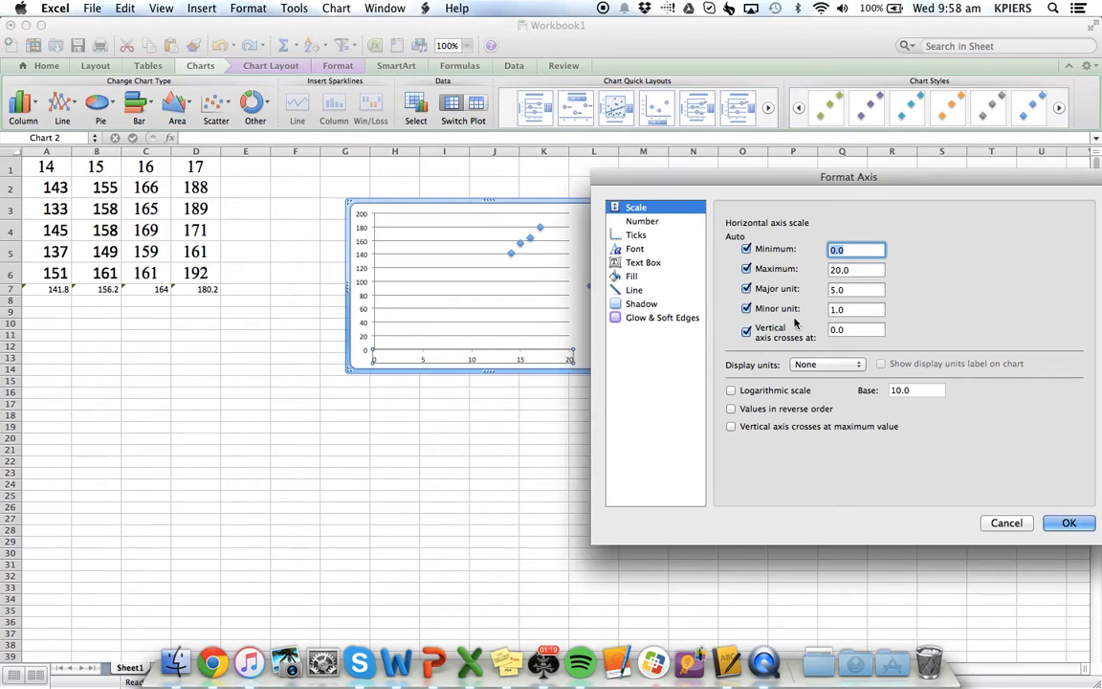
type("13")
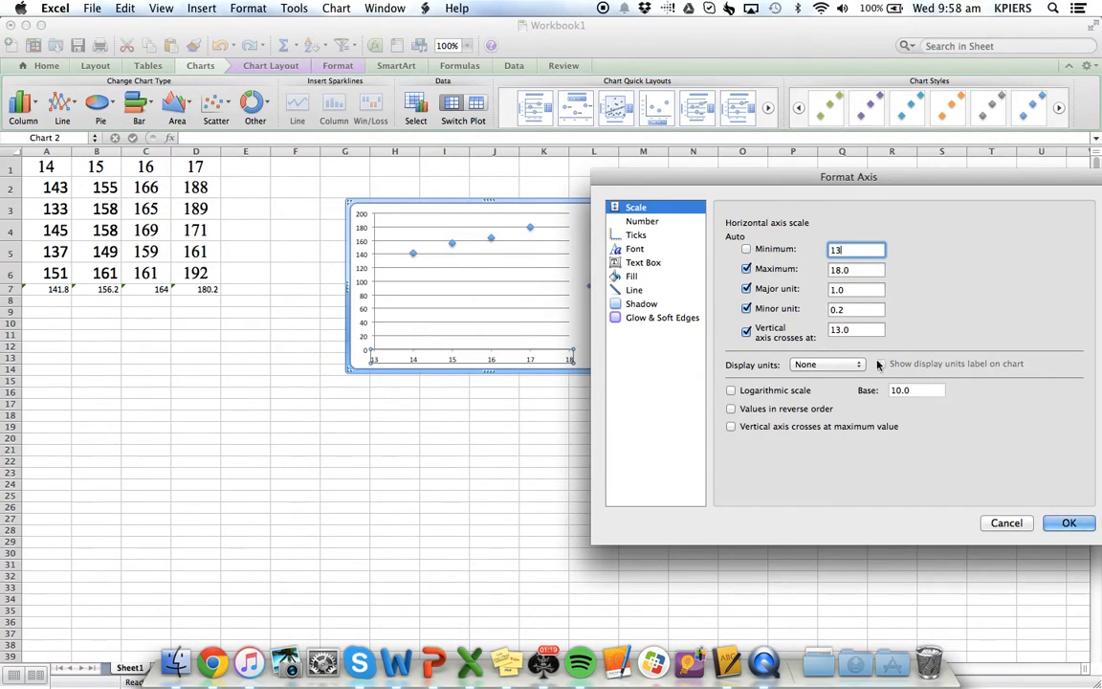
left_click(1065, 524)
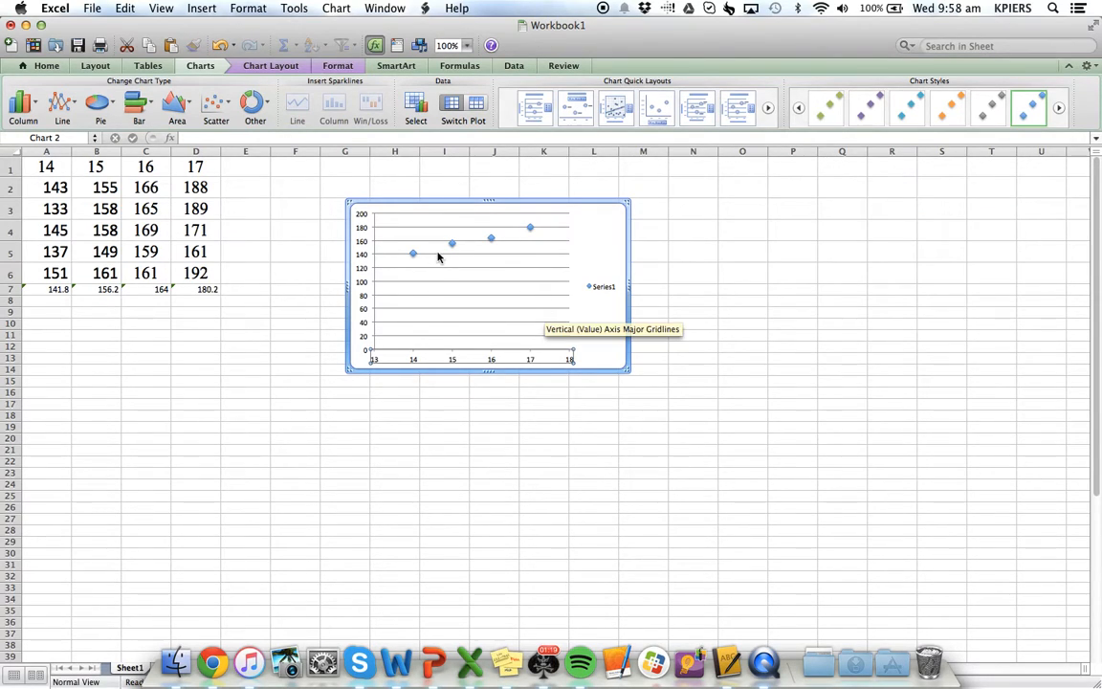
Set the minimum of the chart's vertical axis scale to 120 and enlarge the chart to reach about row 23
double_click(363, 273)
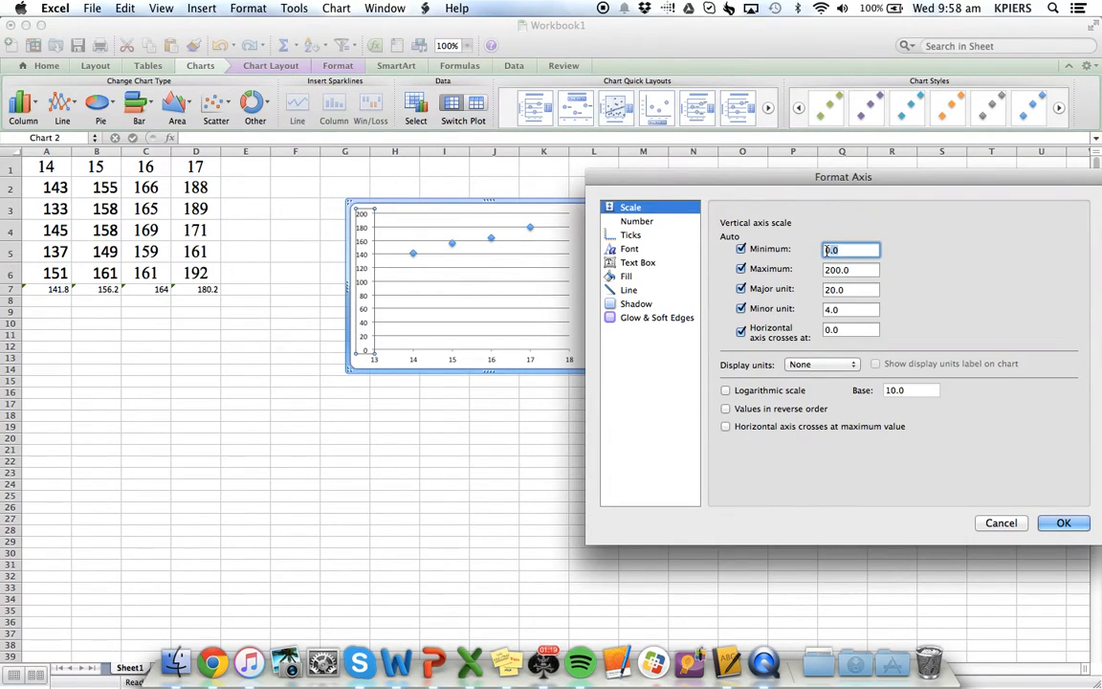
type("120")
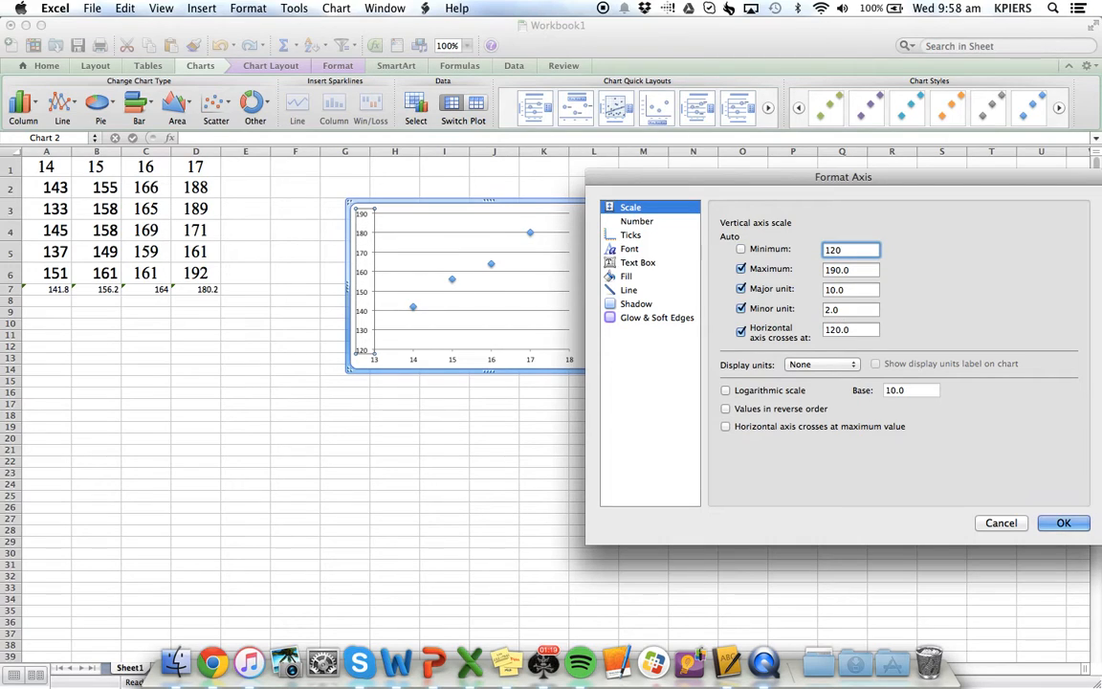
key("Return")
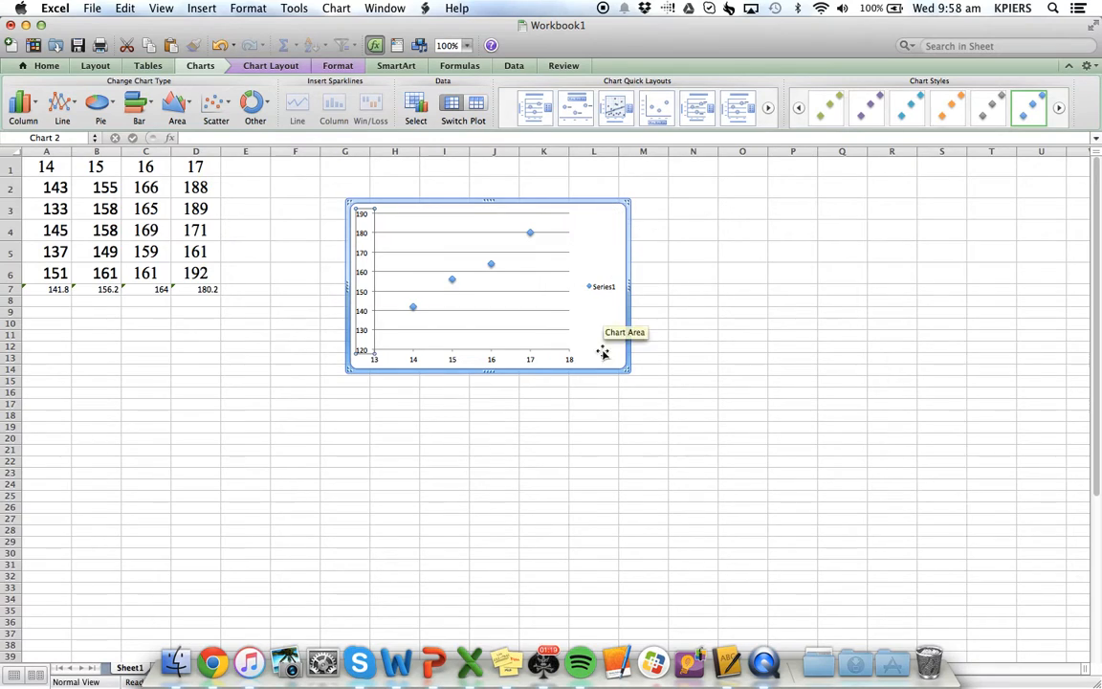
left_click_drag(624, 370, 775, 471)
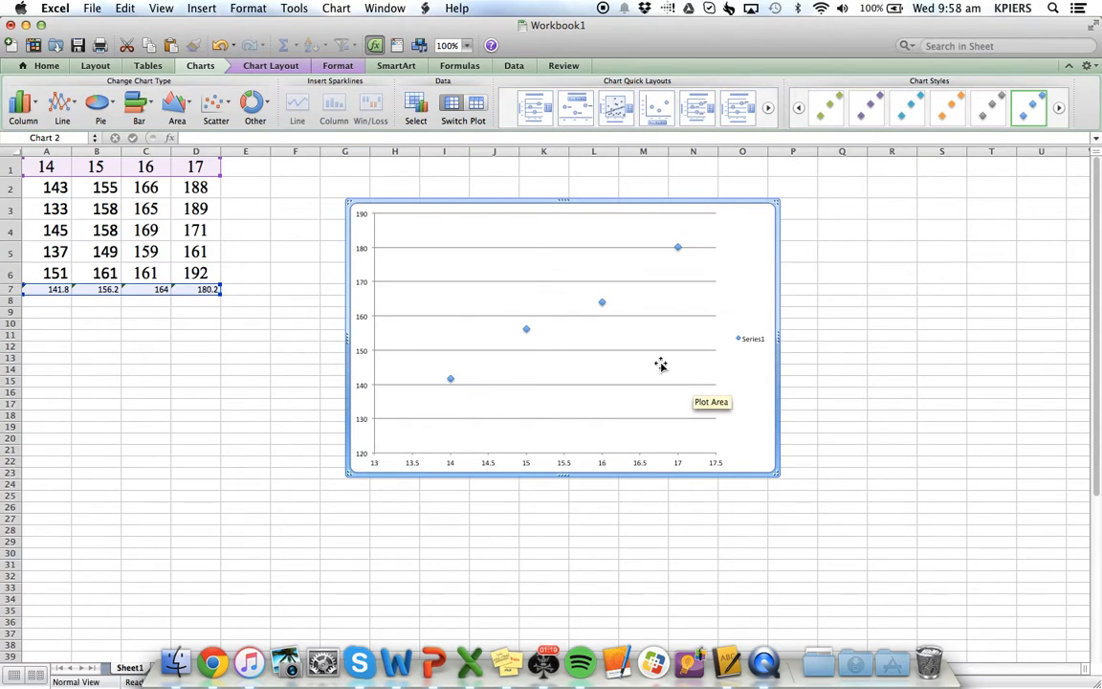
Add a linear trendline to the scatter series, keeping the chart in view beside the trendline settings
right_click(527, 332)
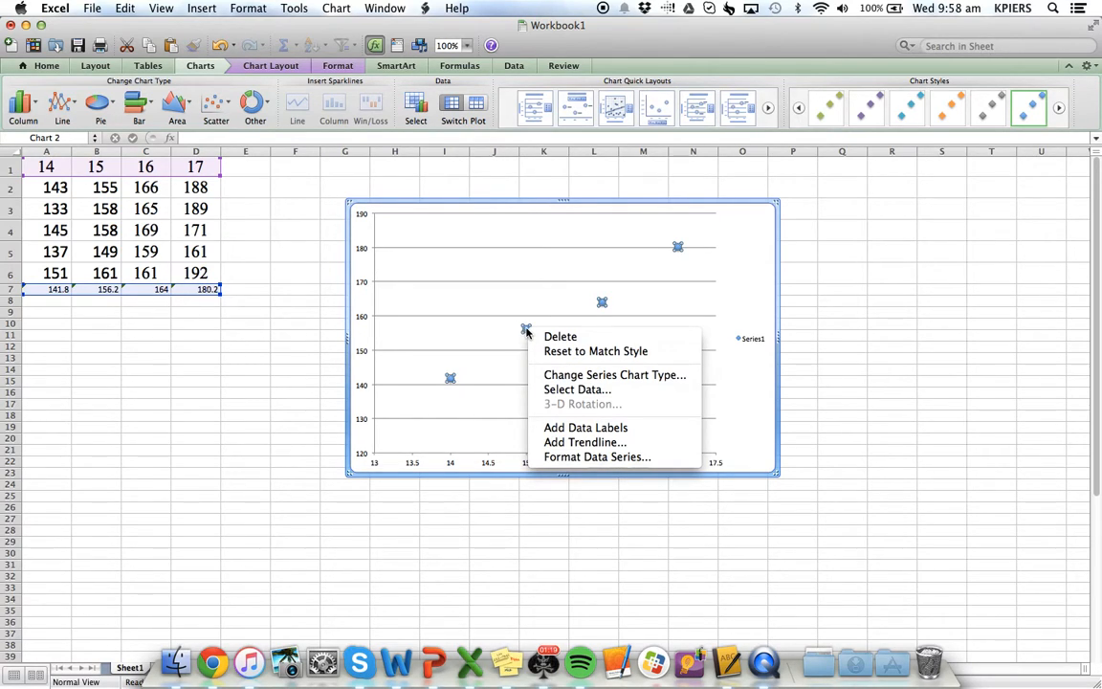
left_click(587, 443)
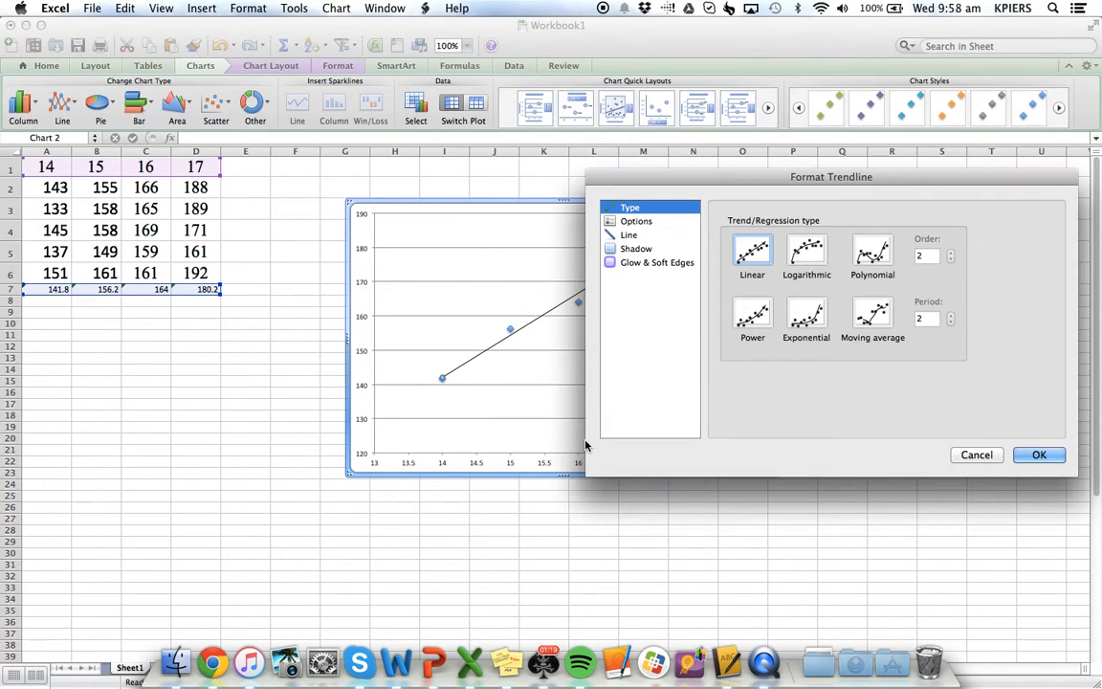
left_click_drag(786, 183, 863, 204)
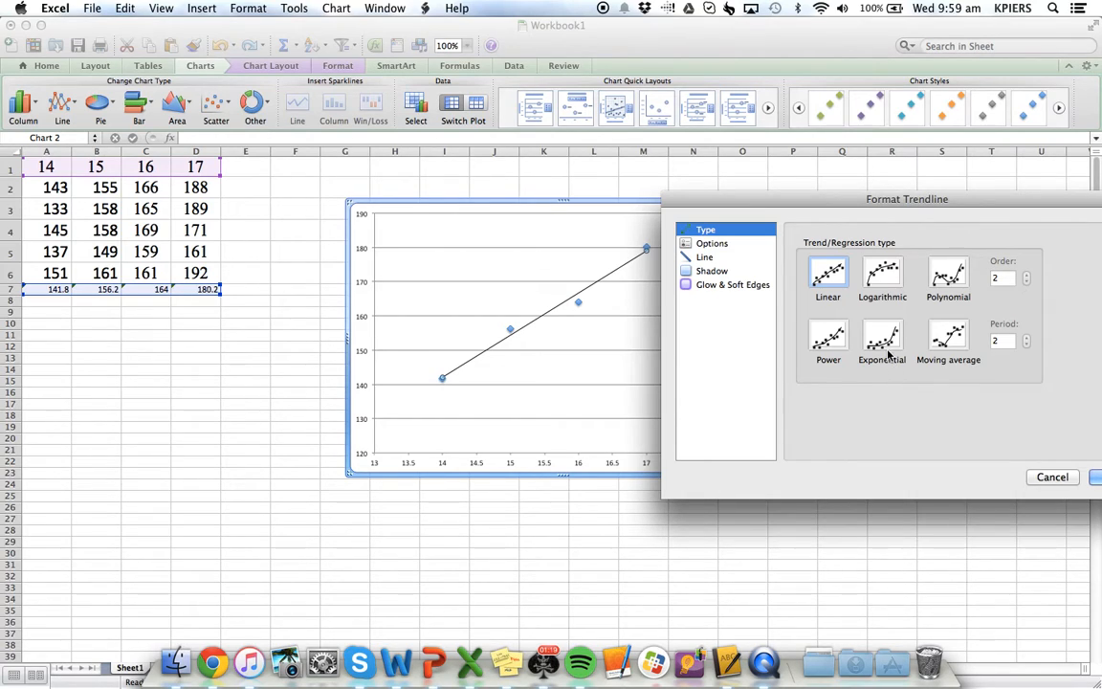
Try exponential, logarithmic and third-order polynomial fits for the trendline, and return its type to Linear
left_click(886, 344)
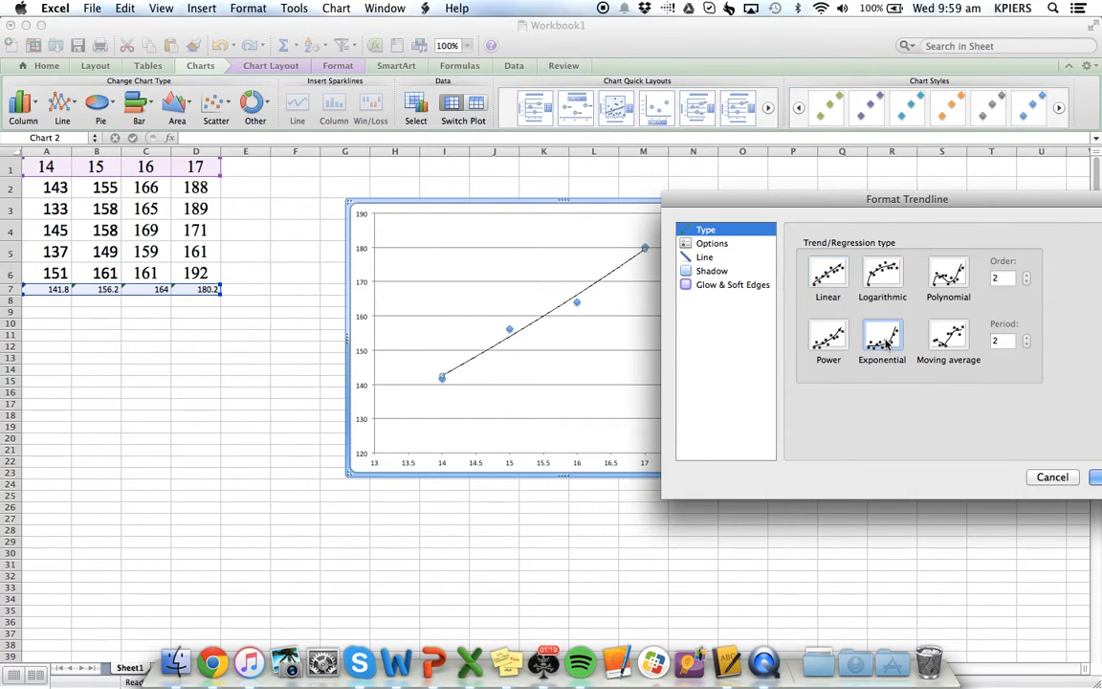
left_click(883, 276)
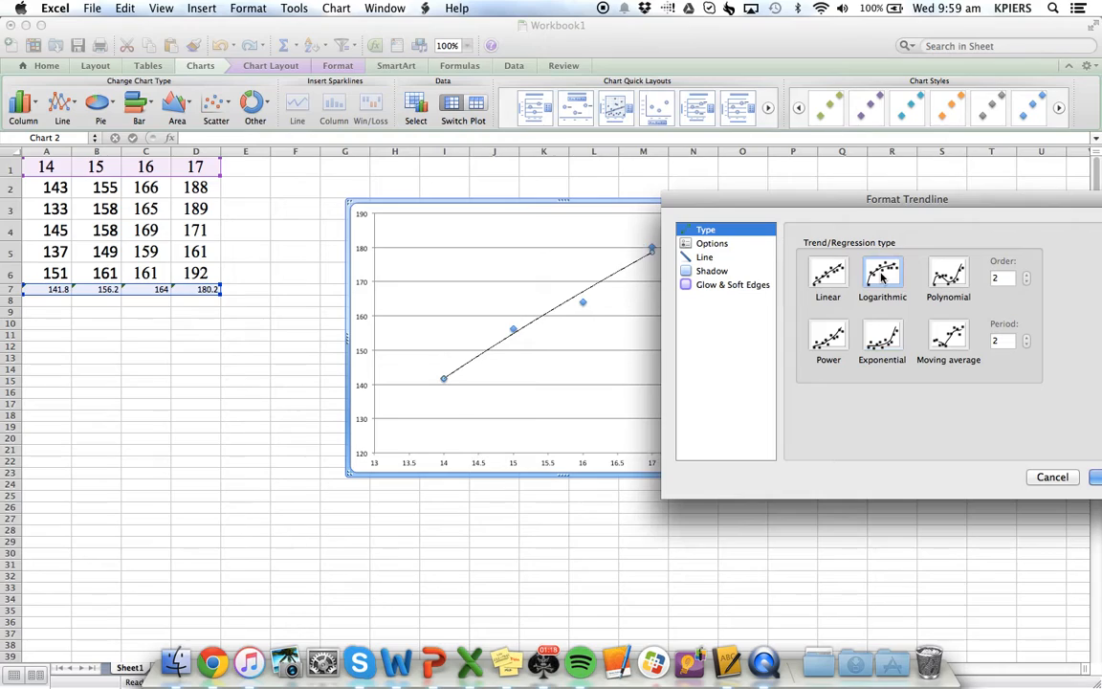
left_click(882, 337)
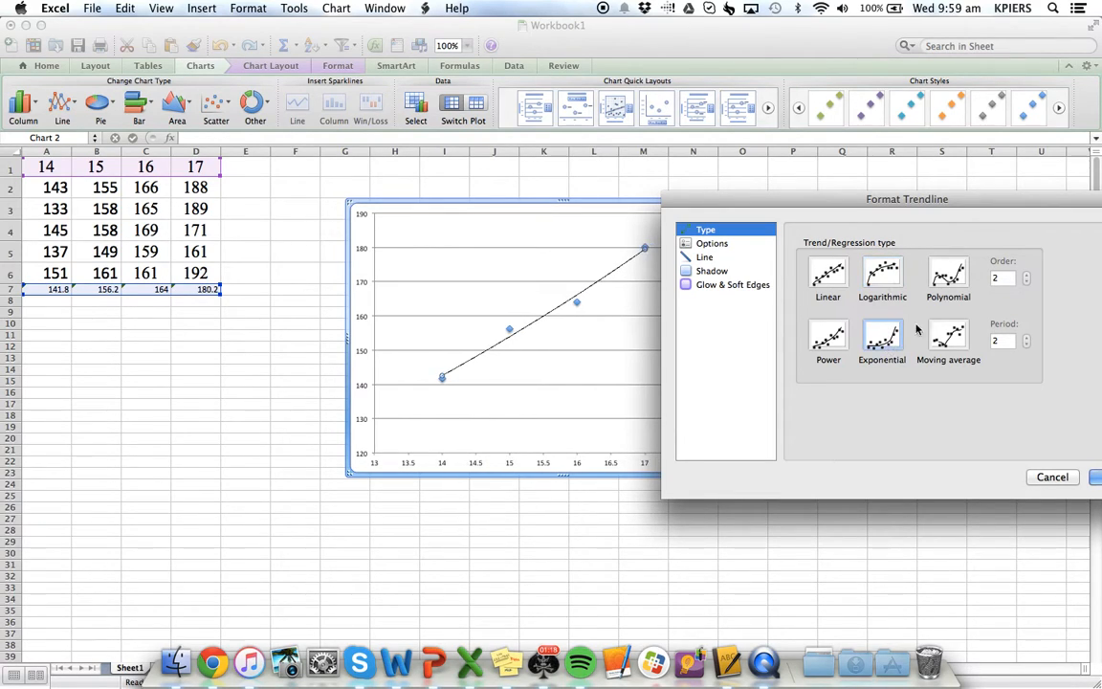
left_click(951, 278)
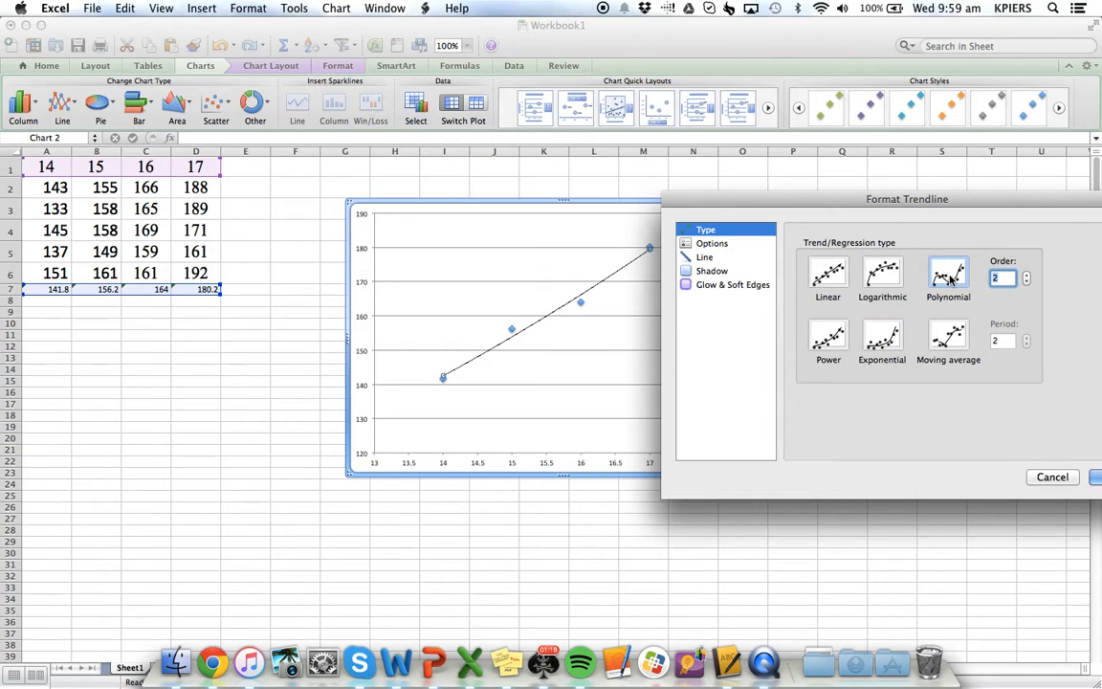
left_click(1028, 276)
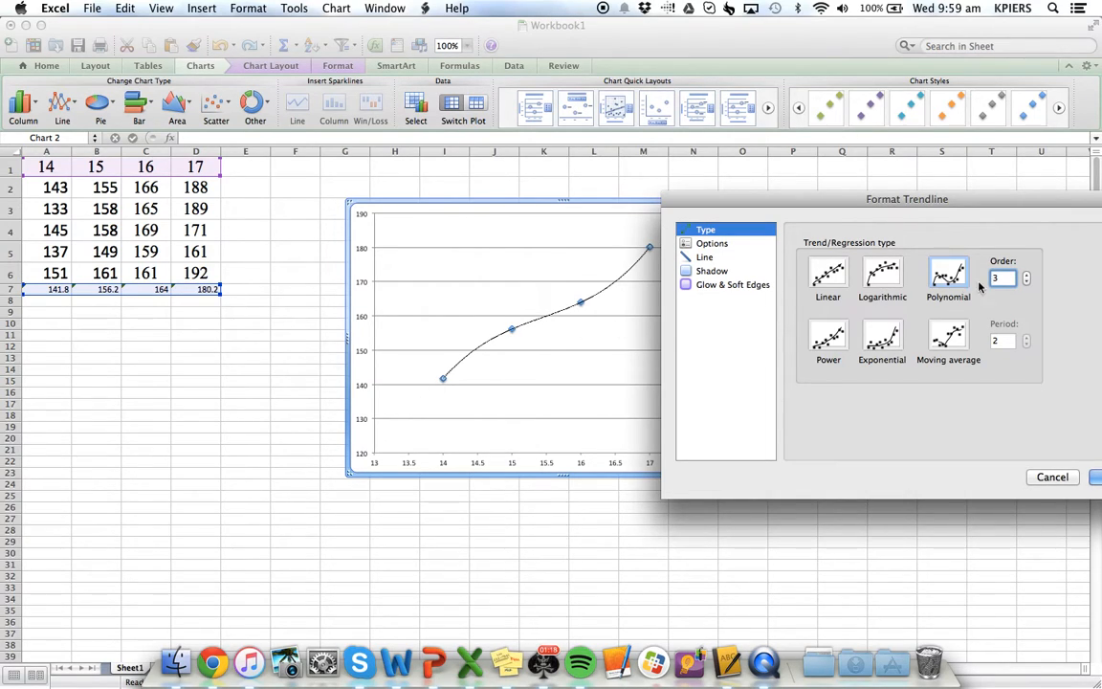
left_click(835, 282)
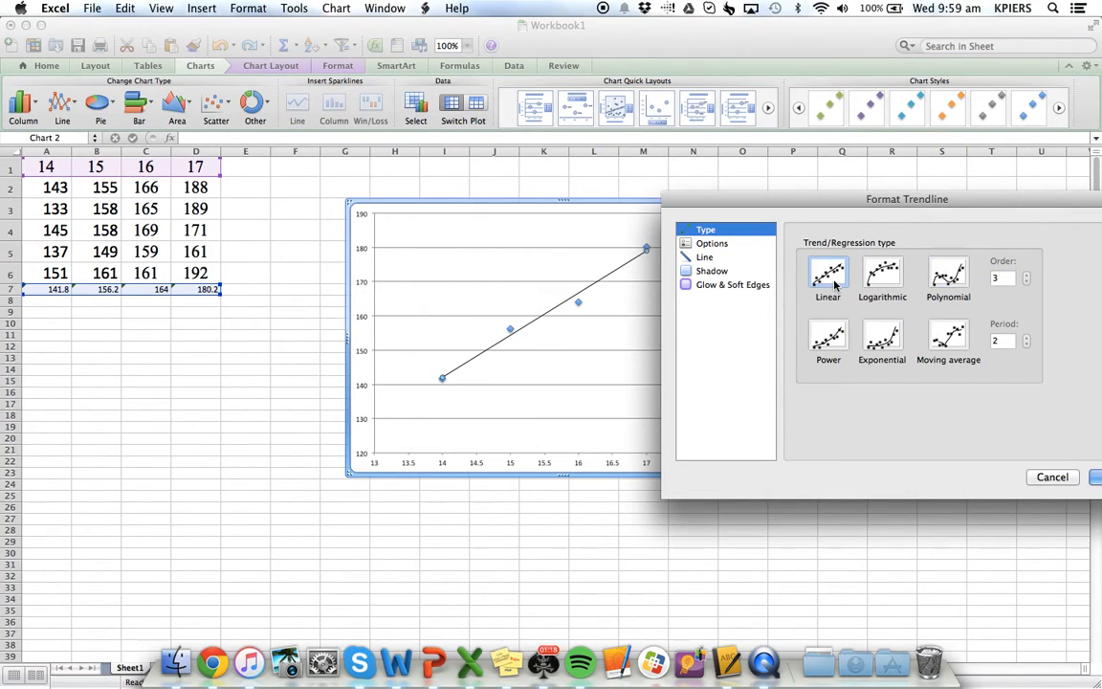
left_click(1097, 478)
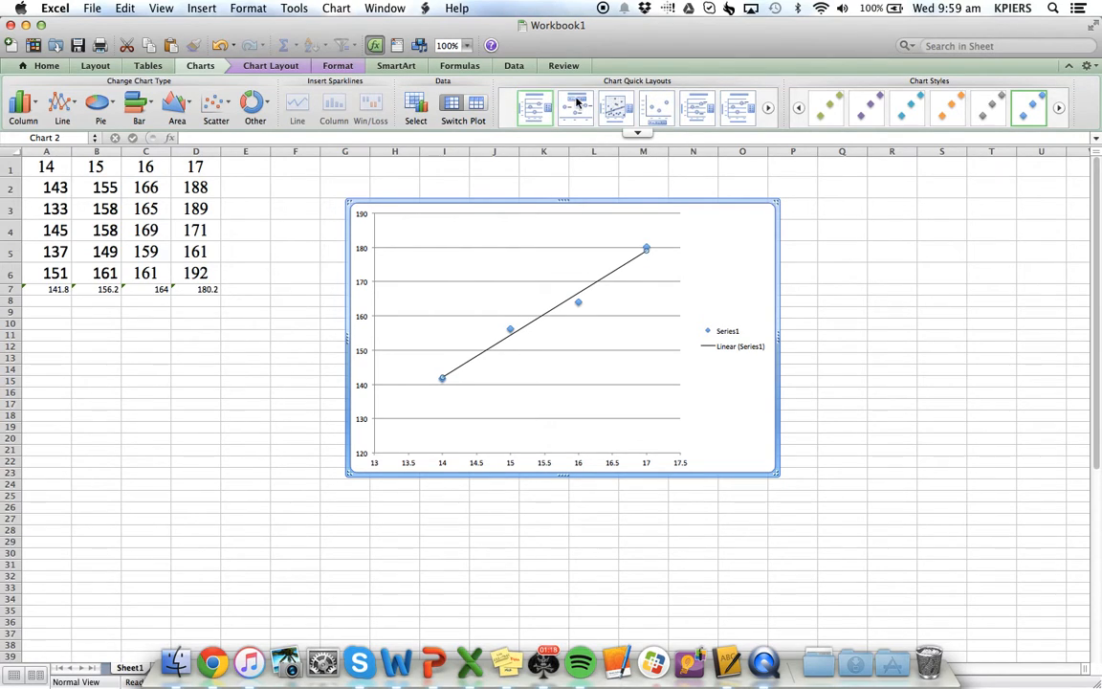
Apply the first quick layout, which has chart and axis titles, and set the chart title to "Height vs age"
left_click(533, 112)
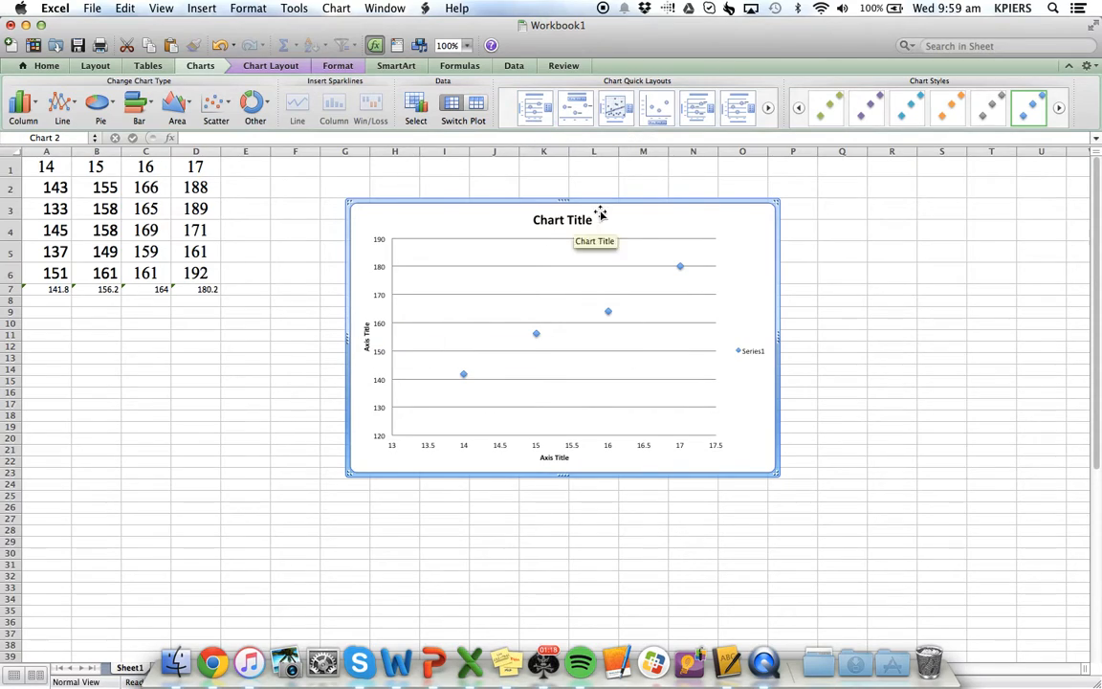
left_click(545, 220)
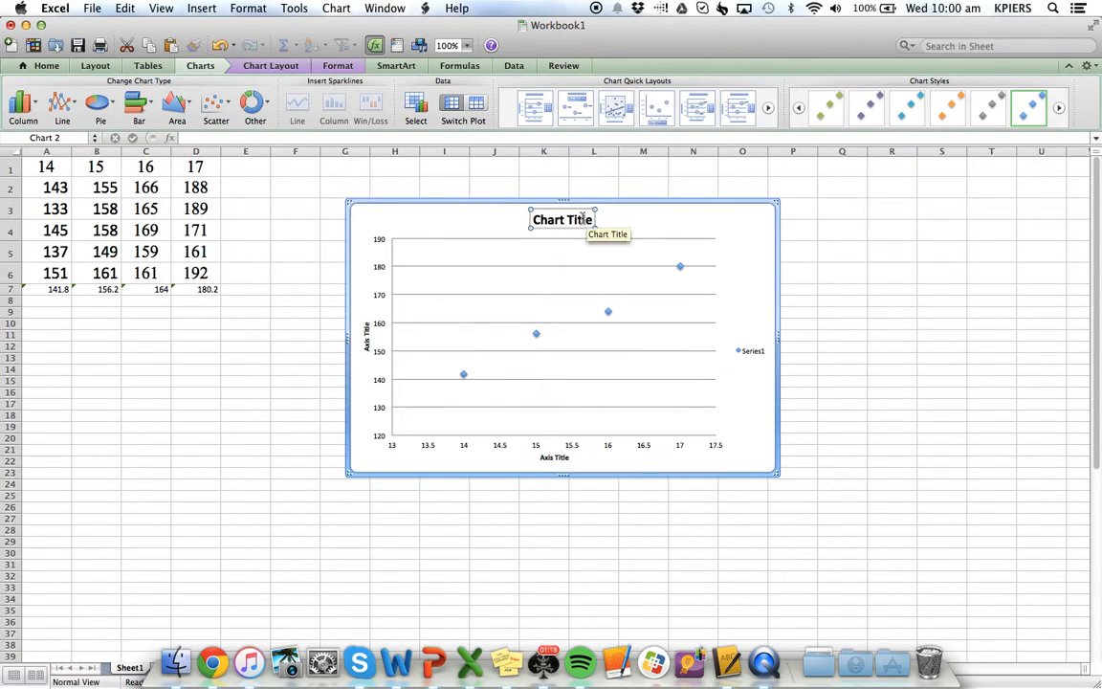
double_click(570, 220)
key("BackSpace")
key("BackSpace")
key("BackSpace")
key("BackSpace")
key("BackSpace")
key("BackSpace")
key("BackSpace")
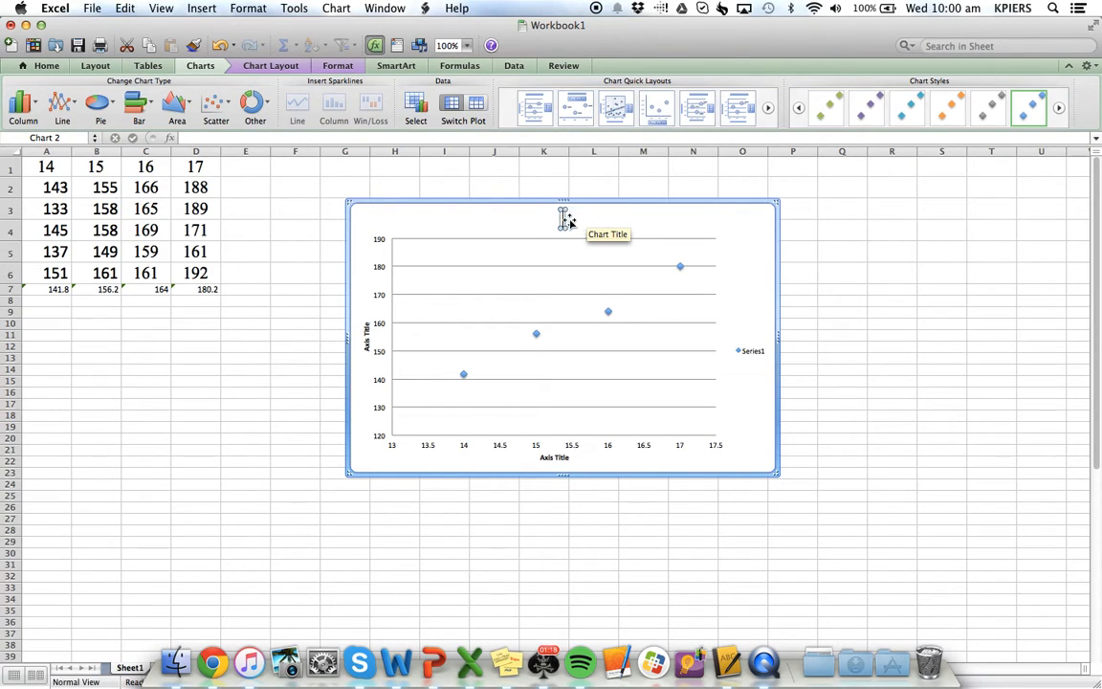
type("hiegh")
key("BackSpace")
key("BackSpace")
key("BackSpace")
key("BackSpace")
key("BackSpace")
type("Height vs")
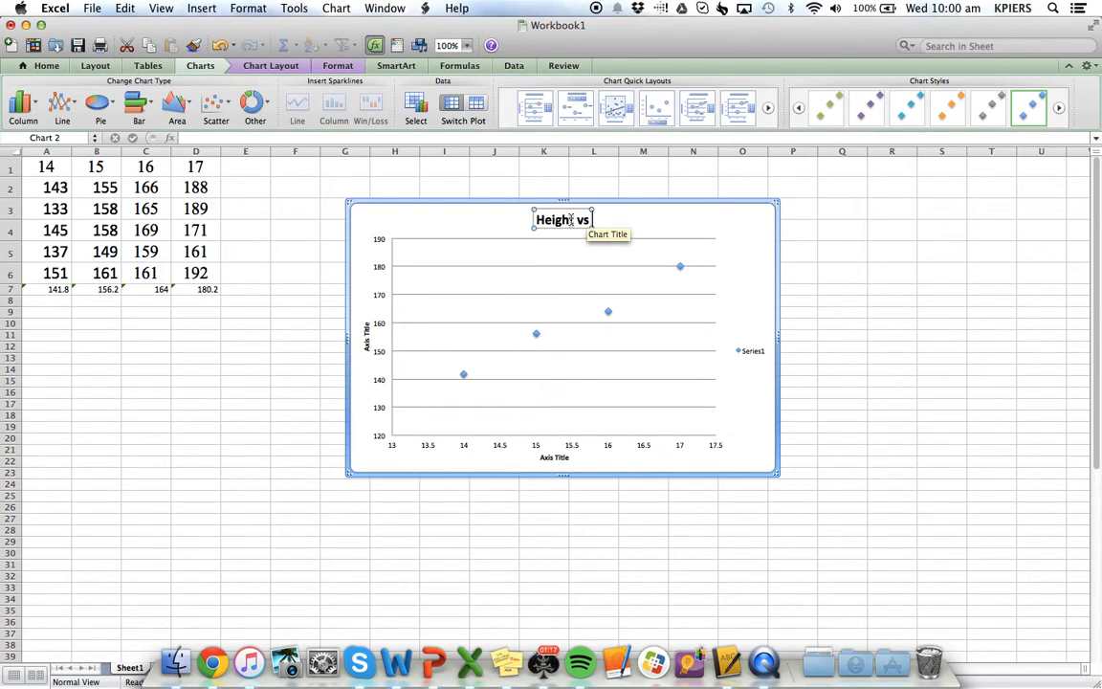
type(" age")
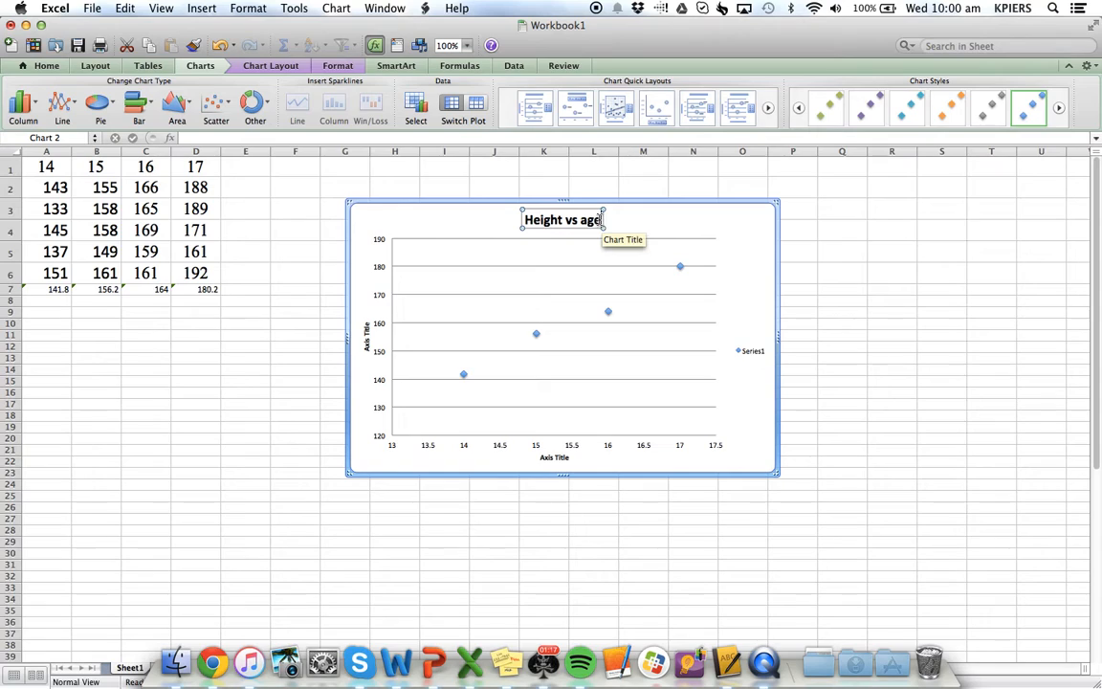
Replace the chart title with "Average heights of students of different ages"
left_click_drag(602, 220, 531, 226)
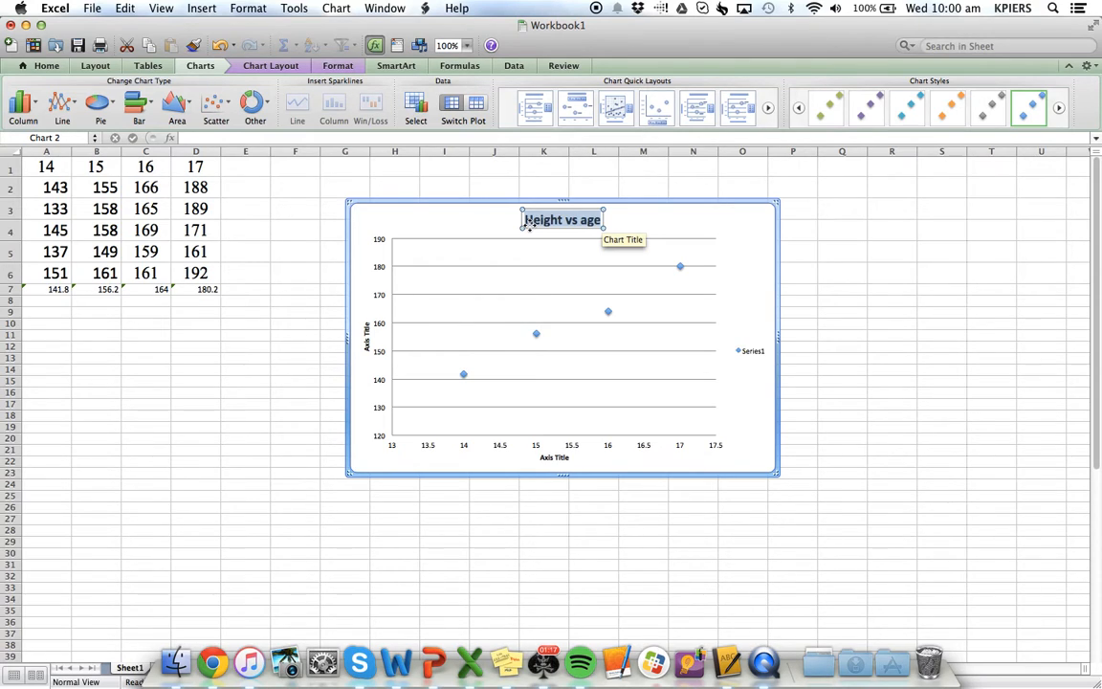
type("Average")
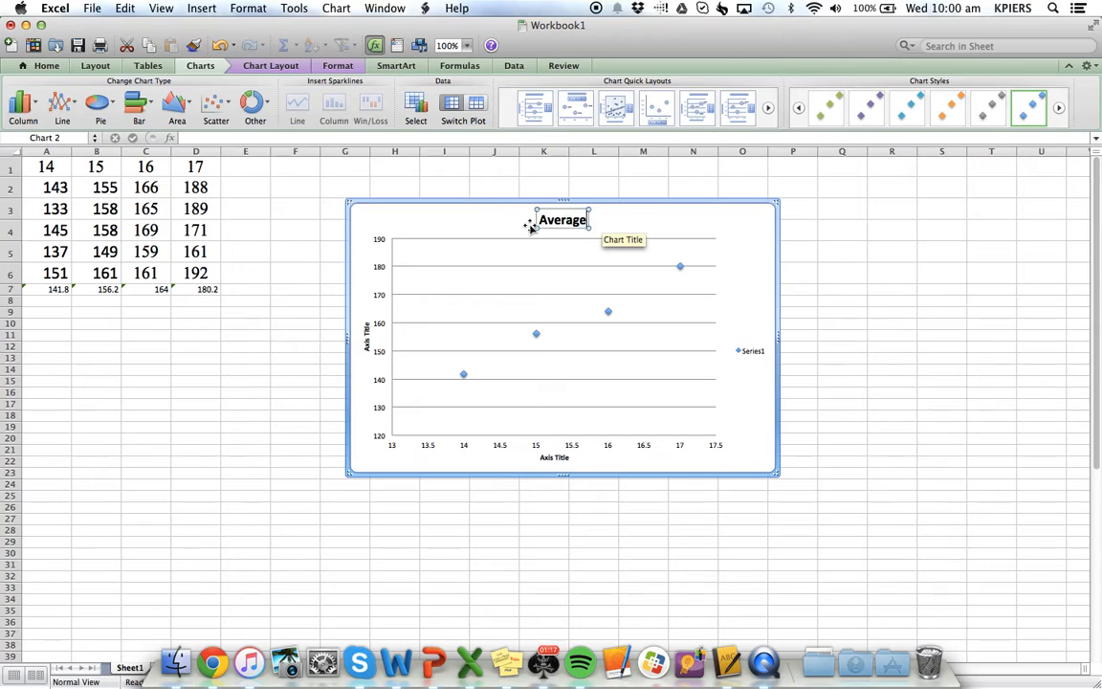
type(" hieghts of")
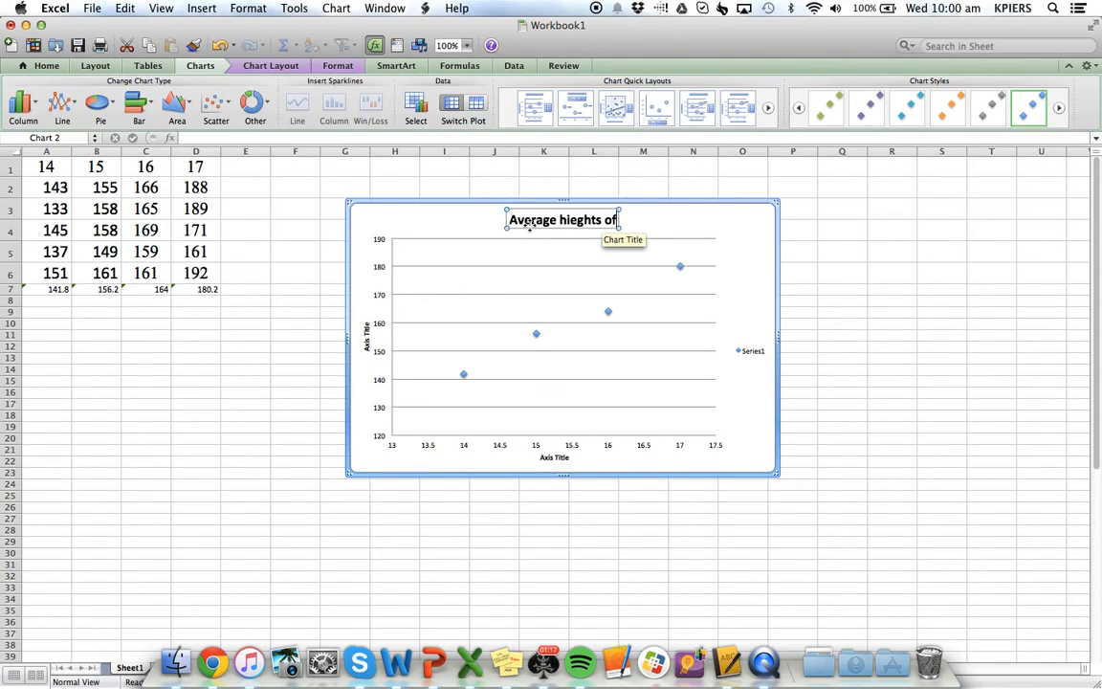
type(" student")
type("s of differn")
type("t")
key("BackSpace")
key("BackSpace")
type("e")
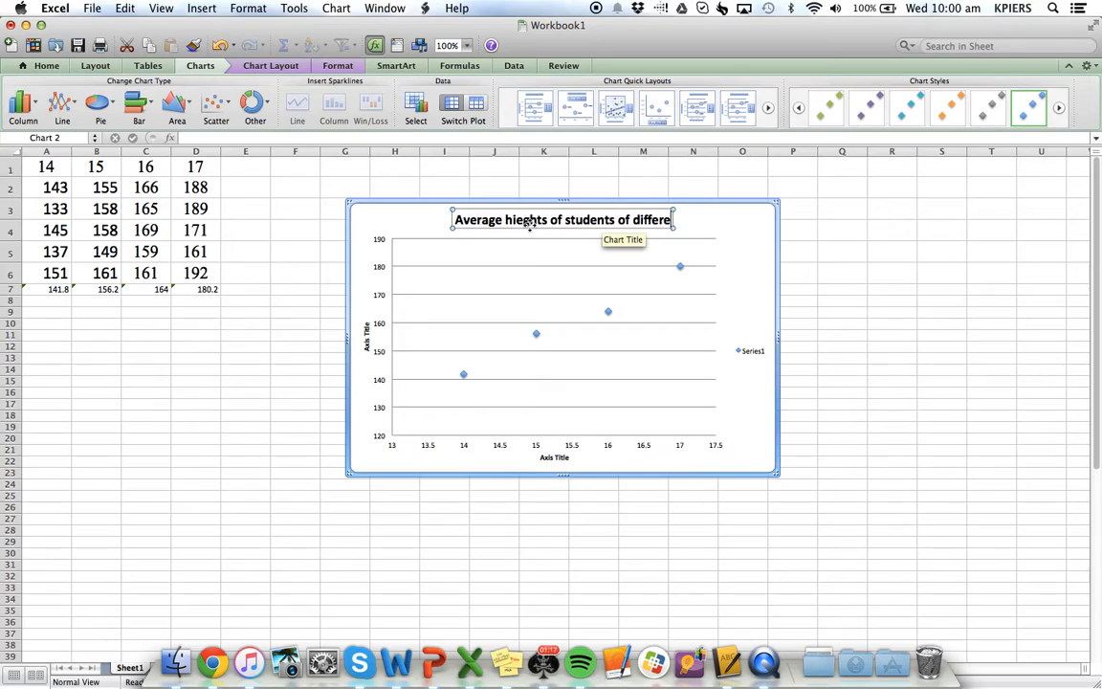
type("nt ages")
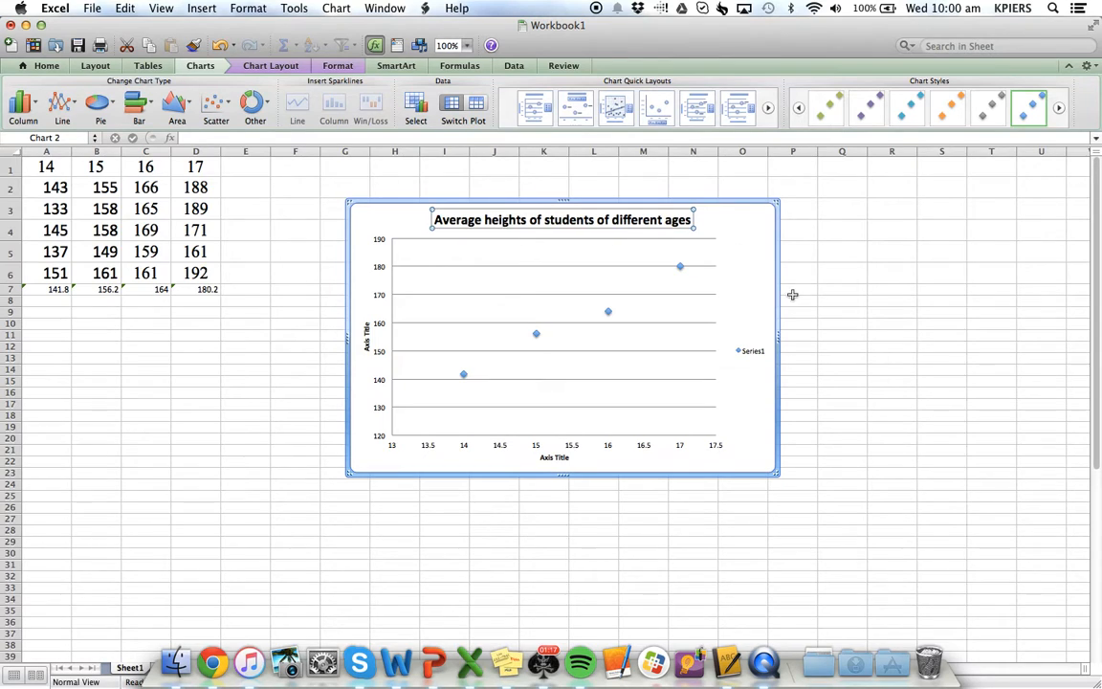
left_click(846, 440)
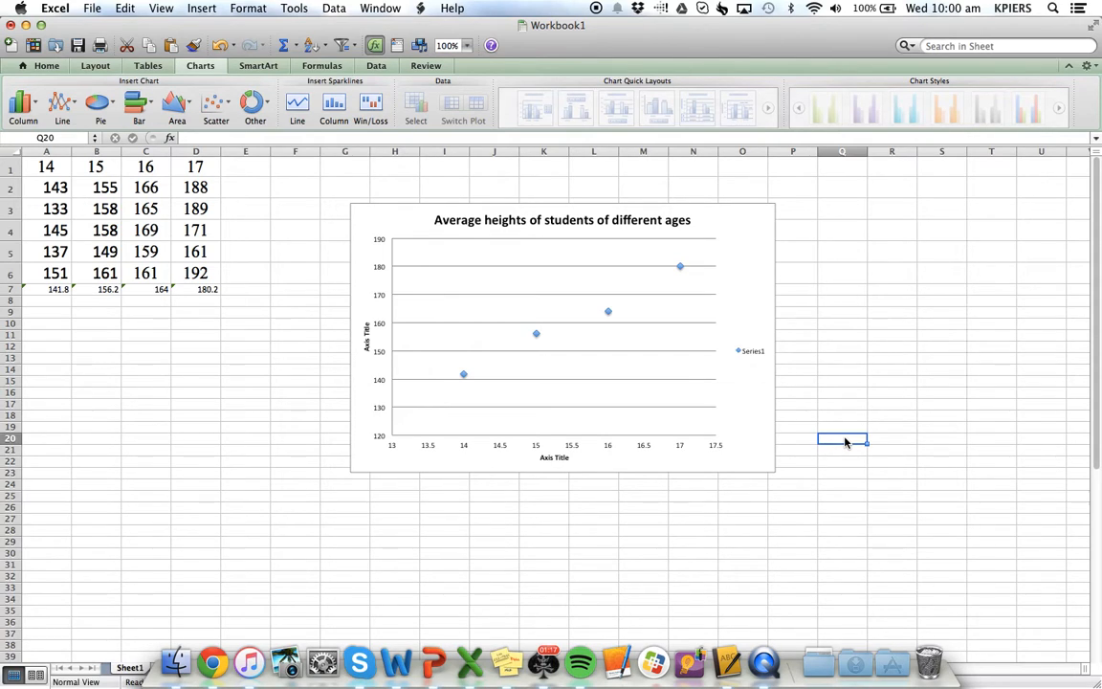
Set the horizontal axis title to "Age (years)"
left_click(558, 461)
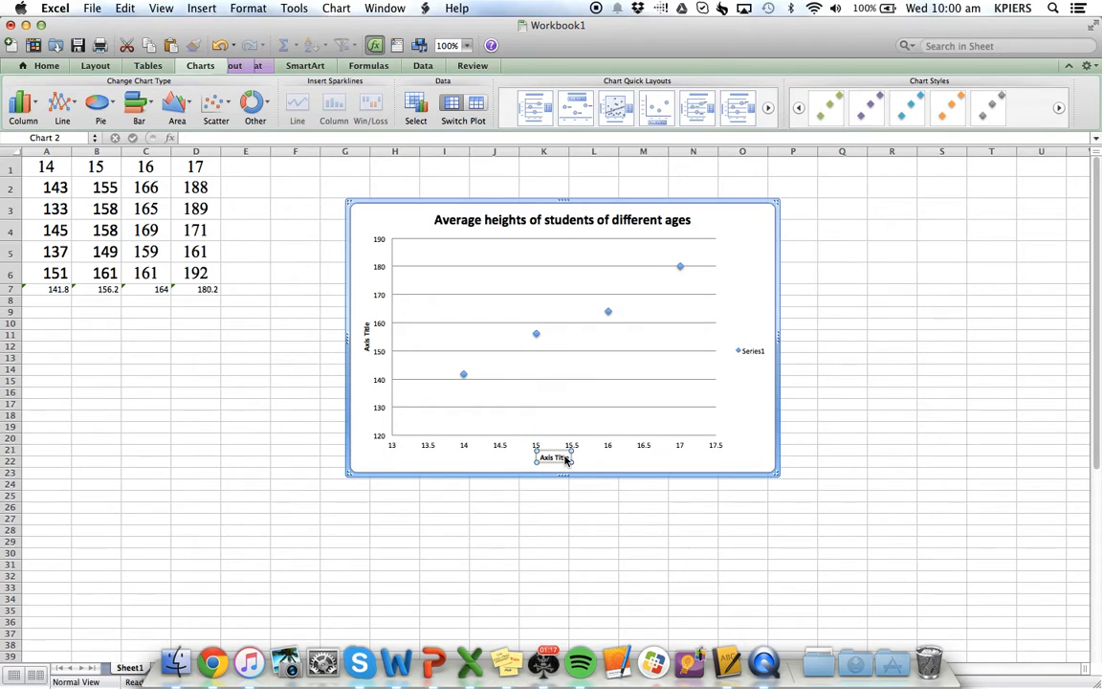
double_click(566, 461)
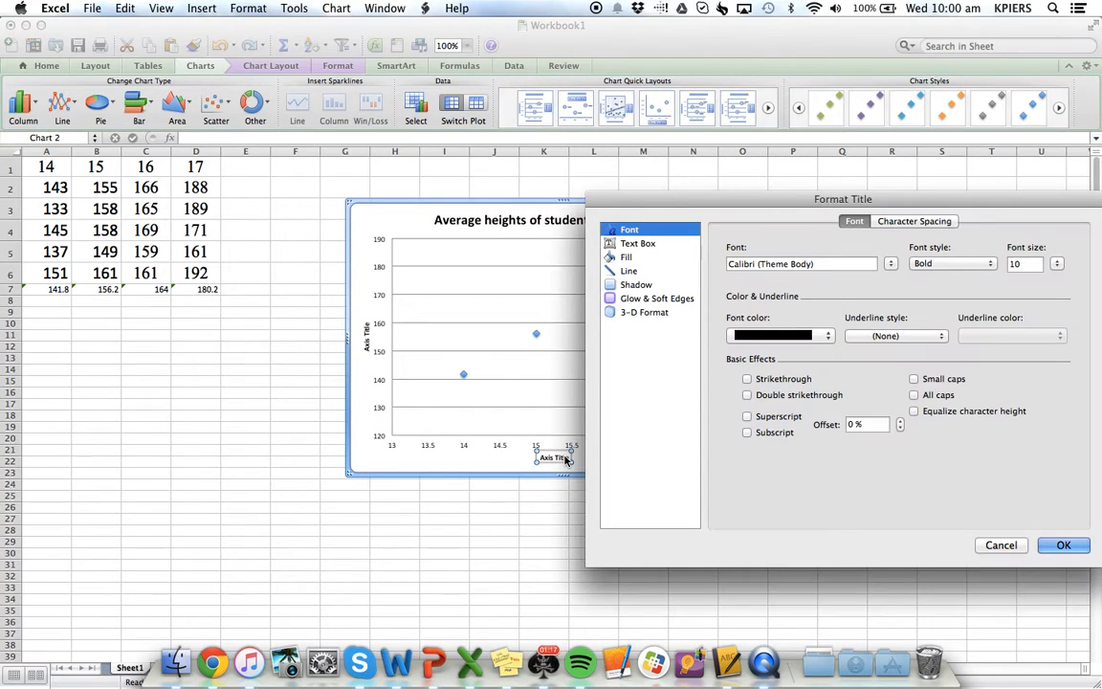
left_click(997, 544)
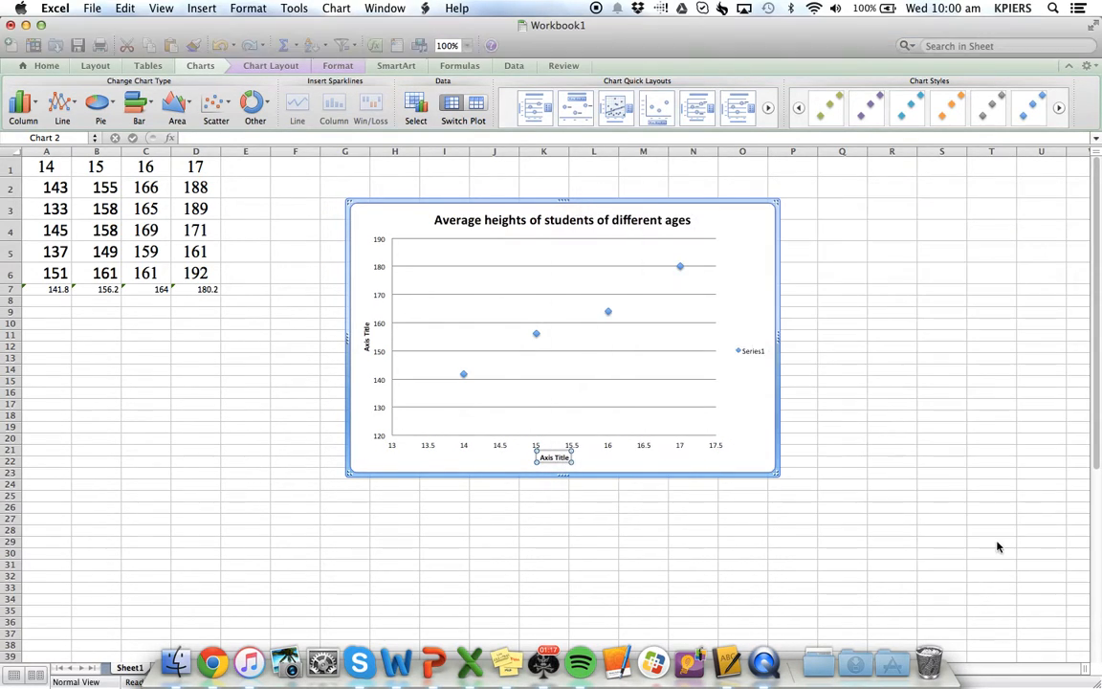
double_click(552, 457)
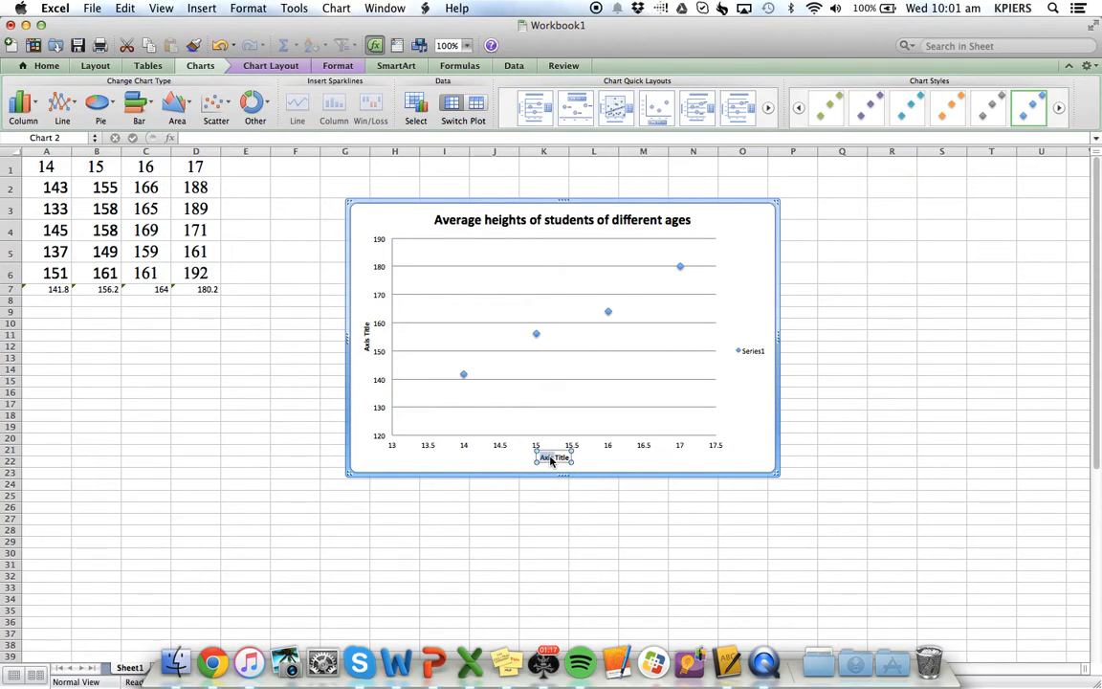
key("BackSpace")
type("Age (years)")
Set the vertical axis title to "Height (cm)"
left_click(367, 334)
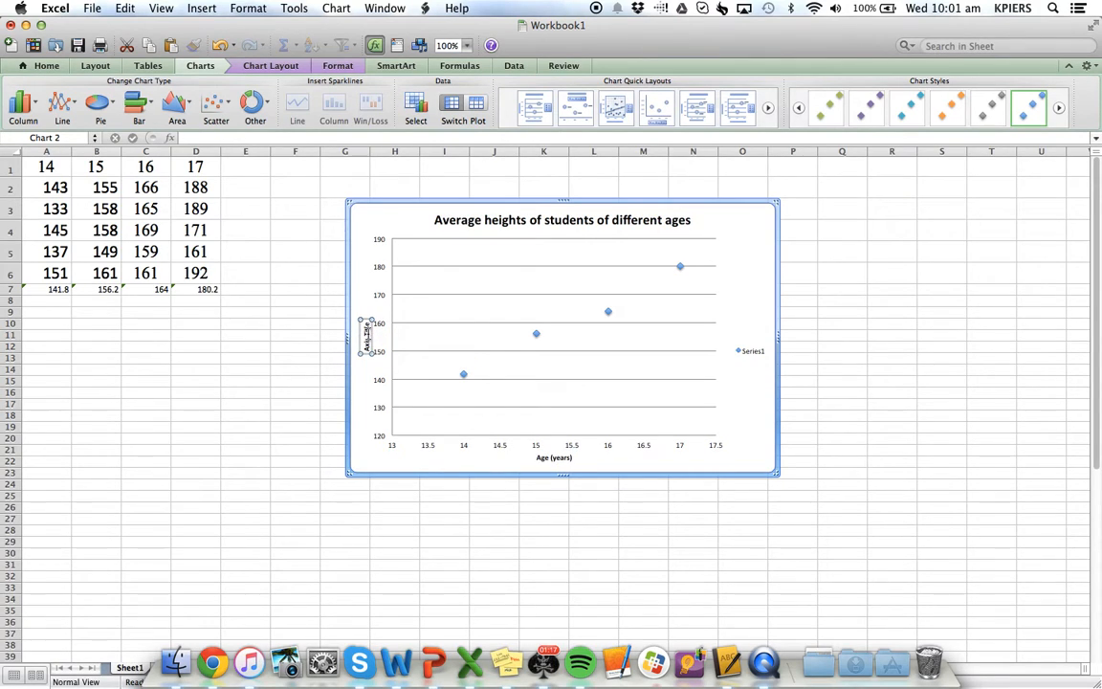
double_click(366, 334)
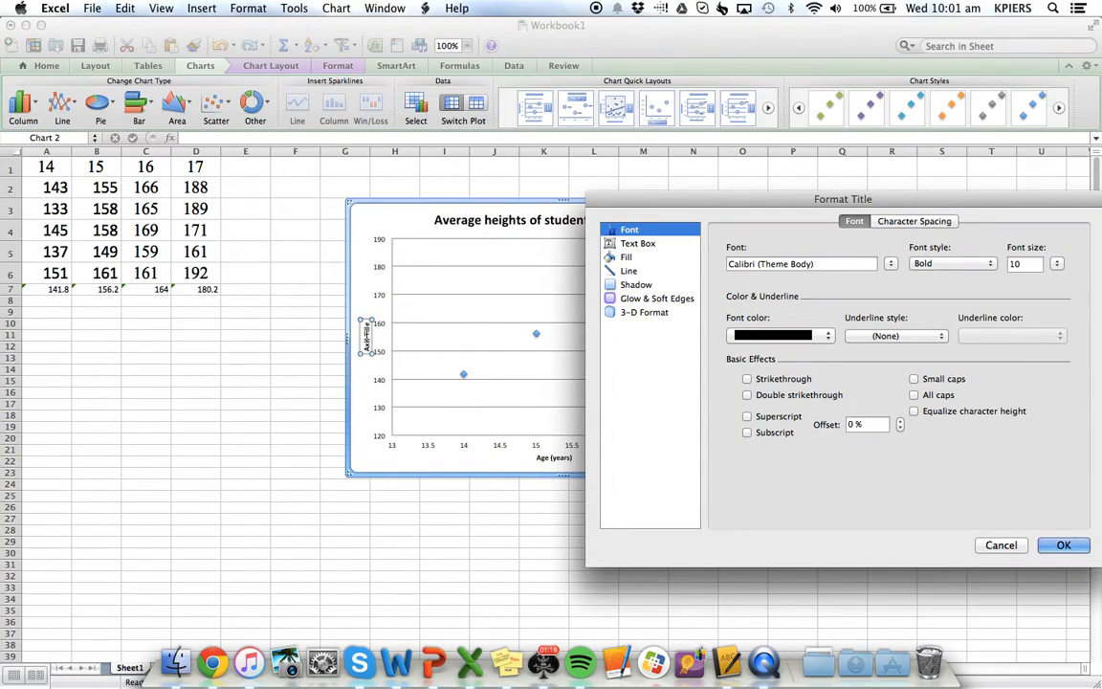
left_click(1000, 546)
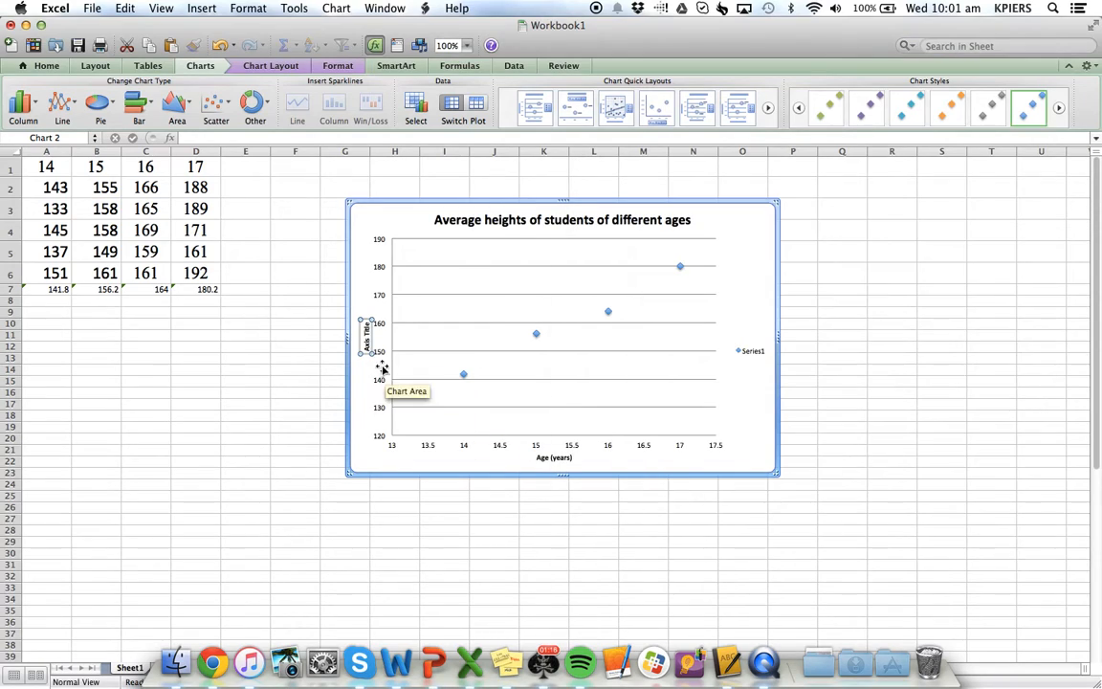
double_click(366, 332)
key("BackSpace")
key("BackSpace")
key("BackSpace")
key("BackSpace")
key("BackSpace")
key("BackSpace")
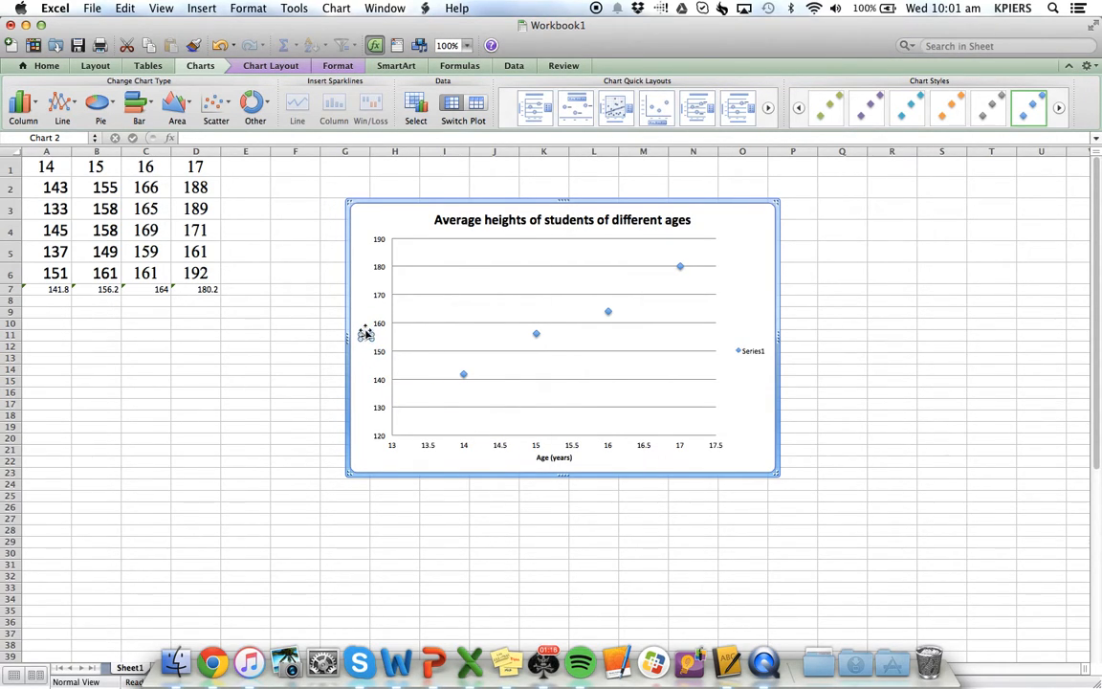
type("Height (cm)")
left_click(806, 438)
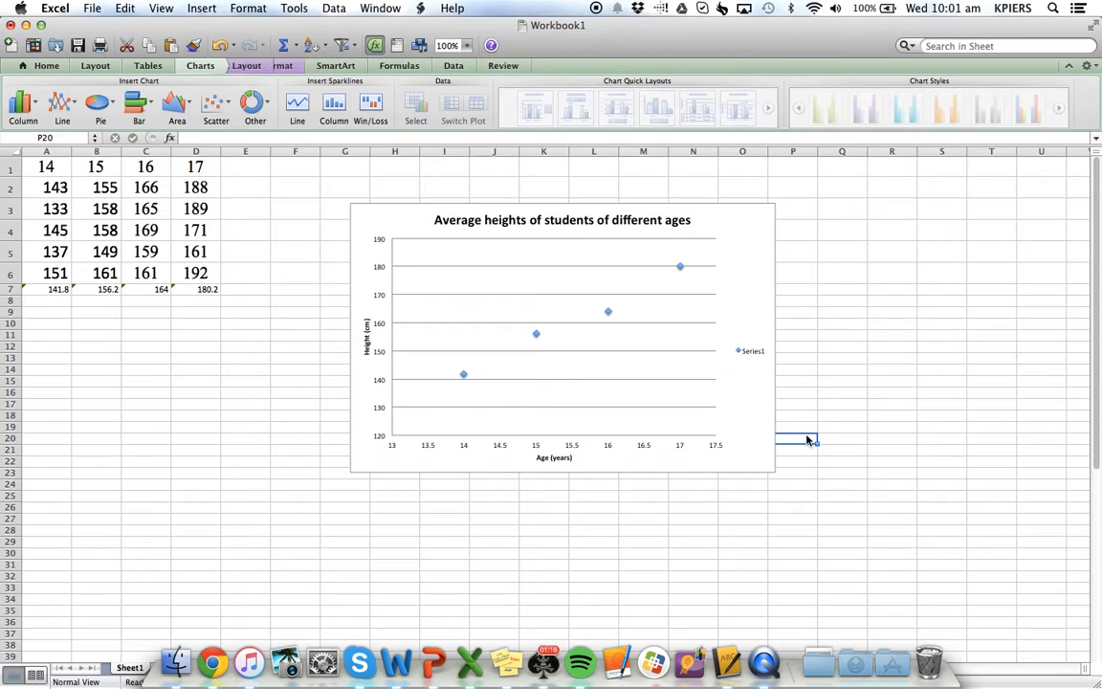
Add a linear trendline to the data points of the titled scatter chart
right_click(537, 335)
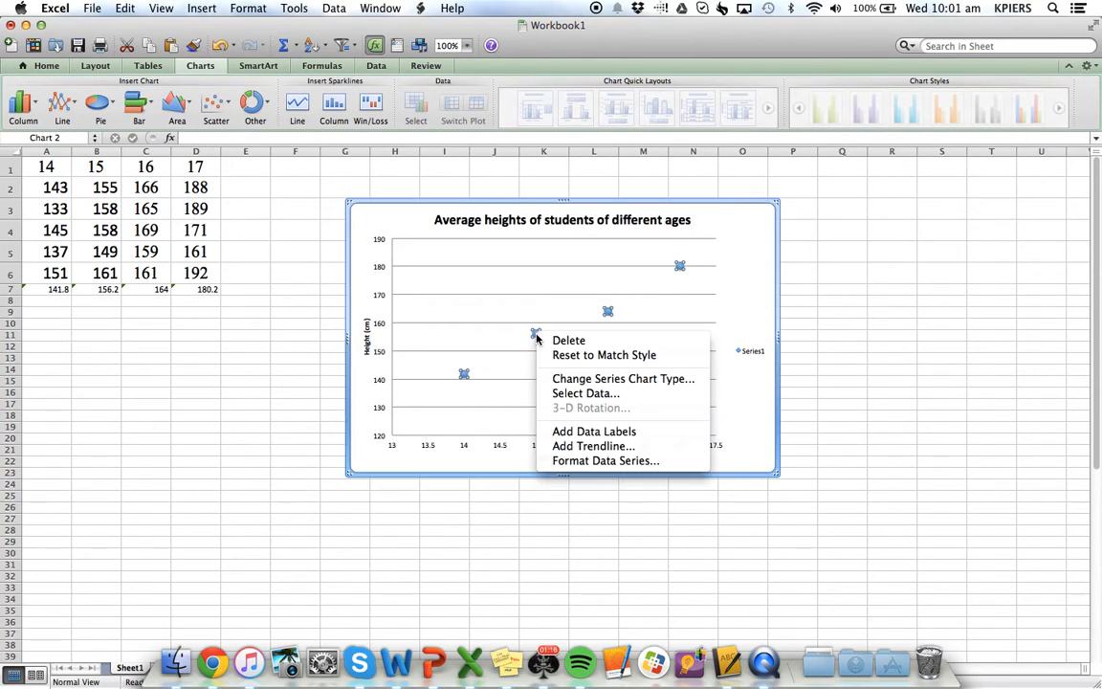
left_click(605, 446)
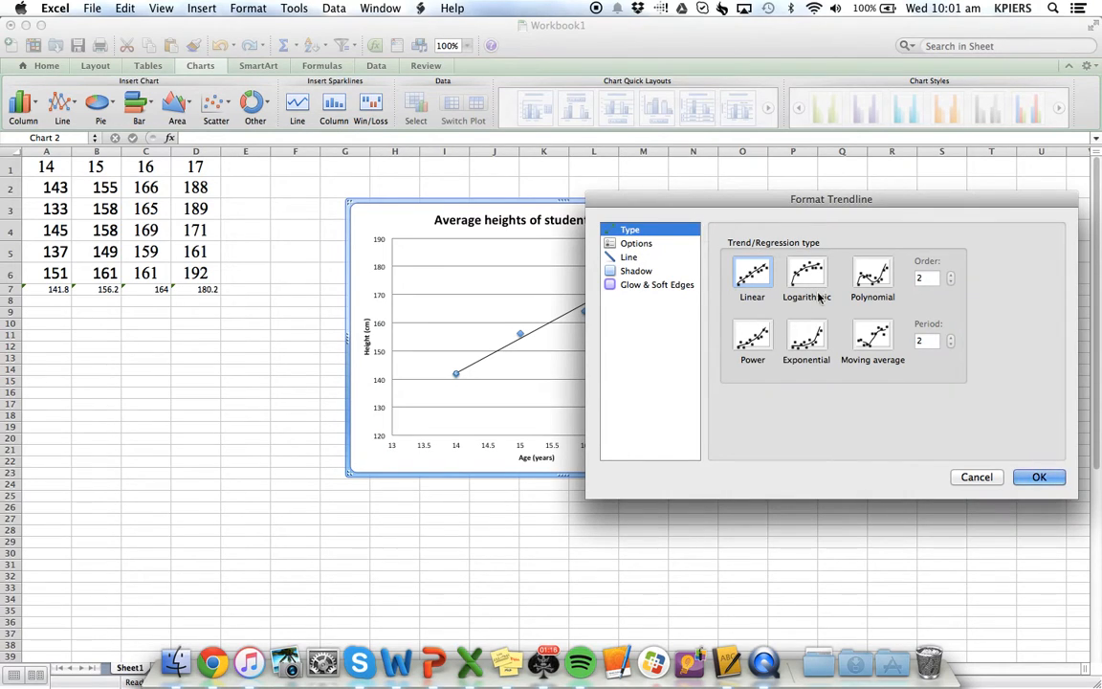
left_click(1046, 479)
left_click(890, 371)
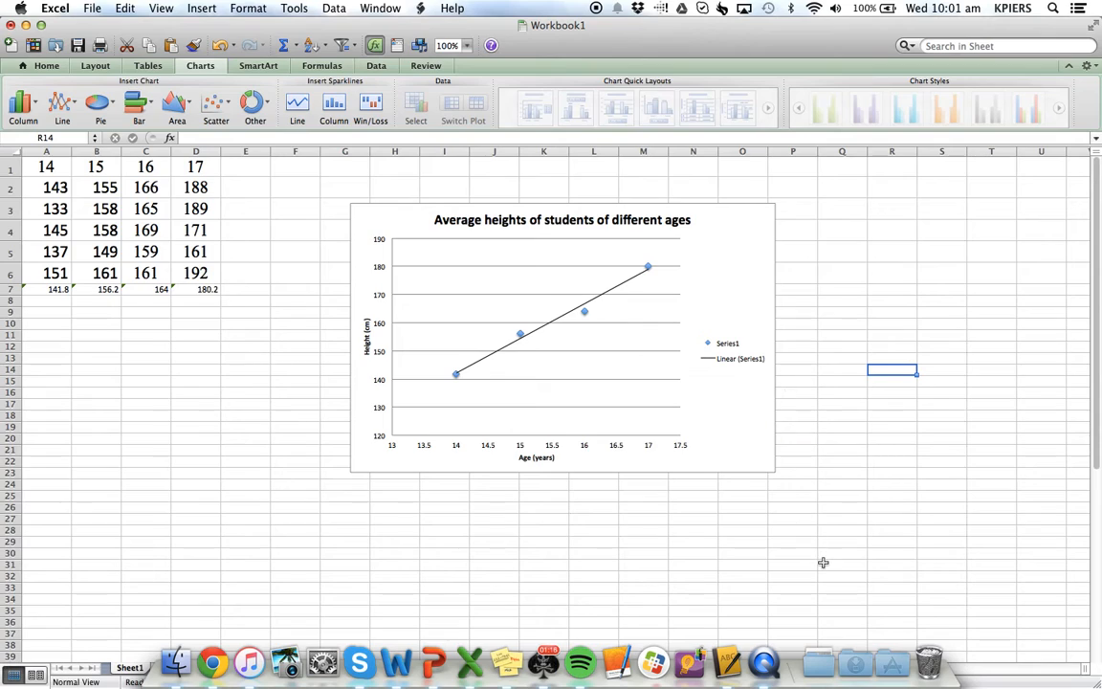